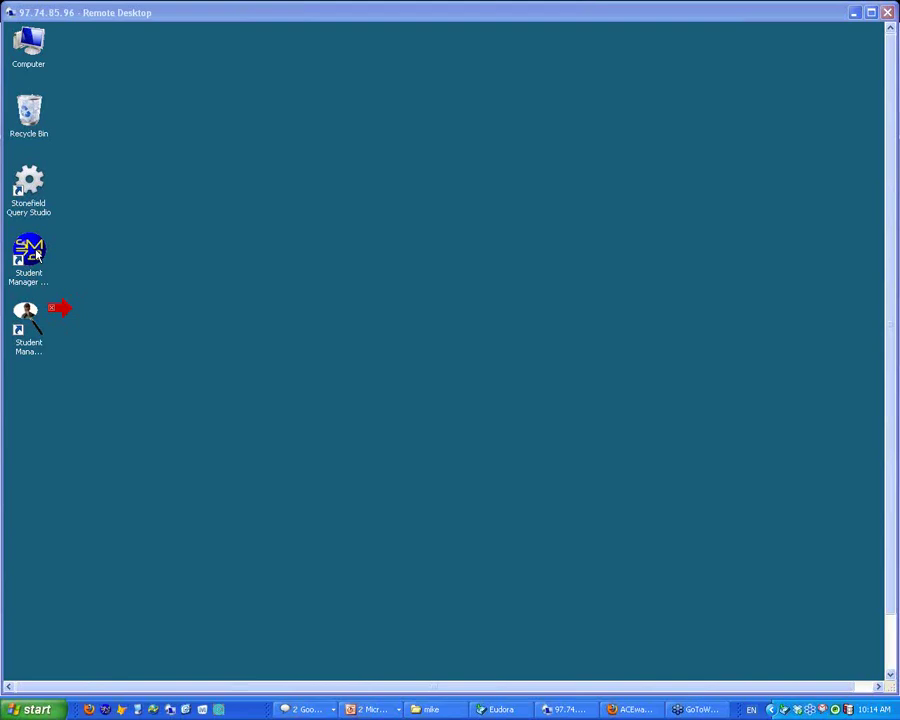
# Launch Student Manager, log in with the user ID and password, and open the Reports menu
pyautogui.doubleClick(36, 255)
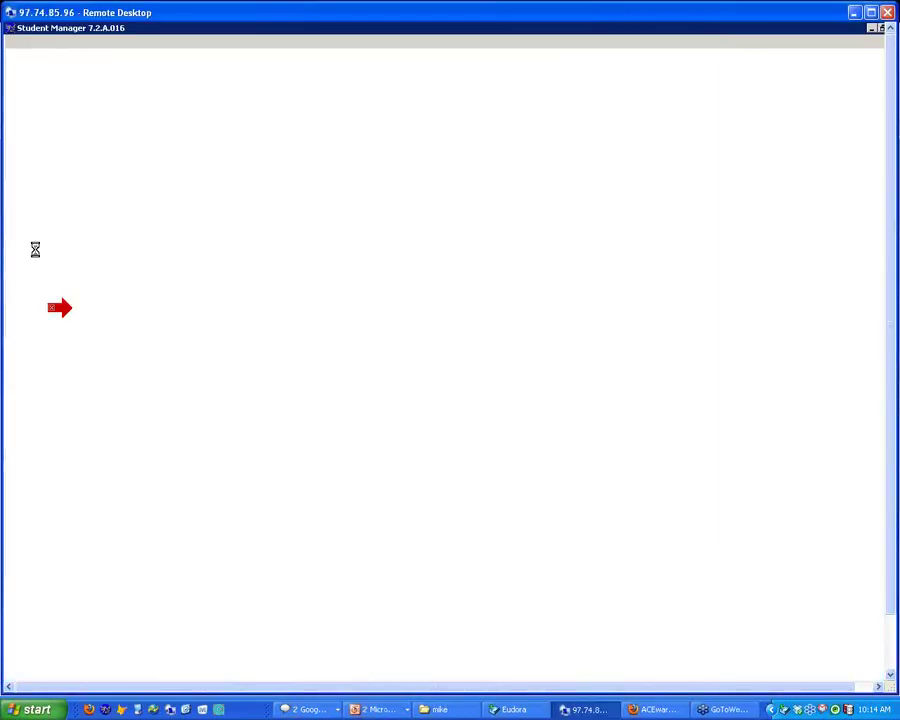
pyautogui.write('CHUCK')
pyautogui.press('Tab')
pyautogui.write('*')
pyautogui.press('Return')
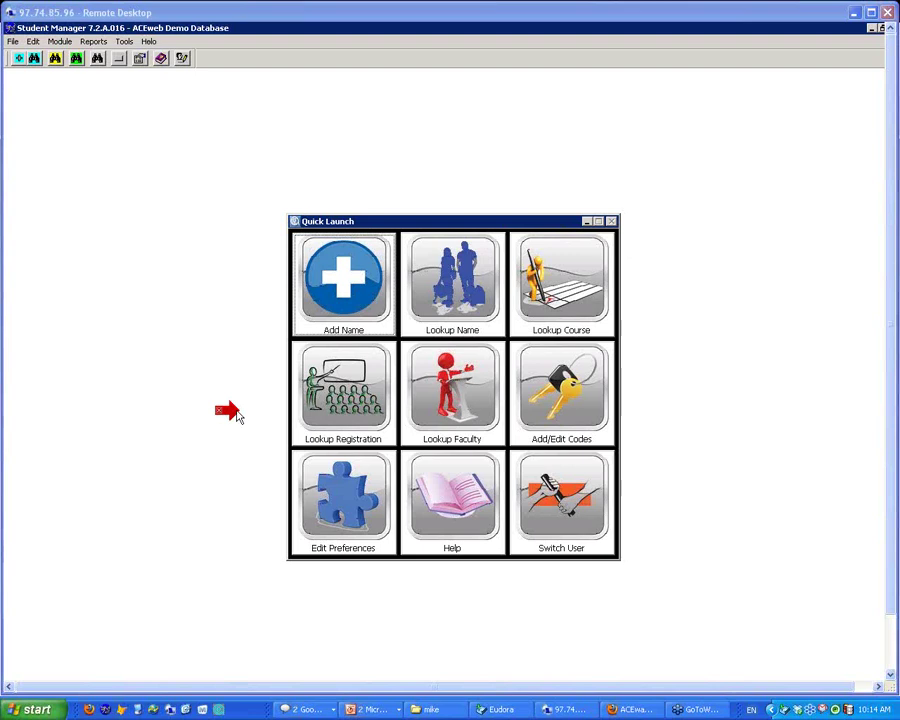
pyautogui.click(94, 42)
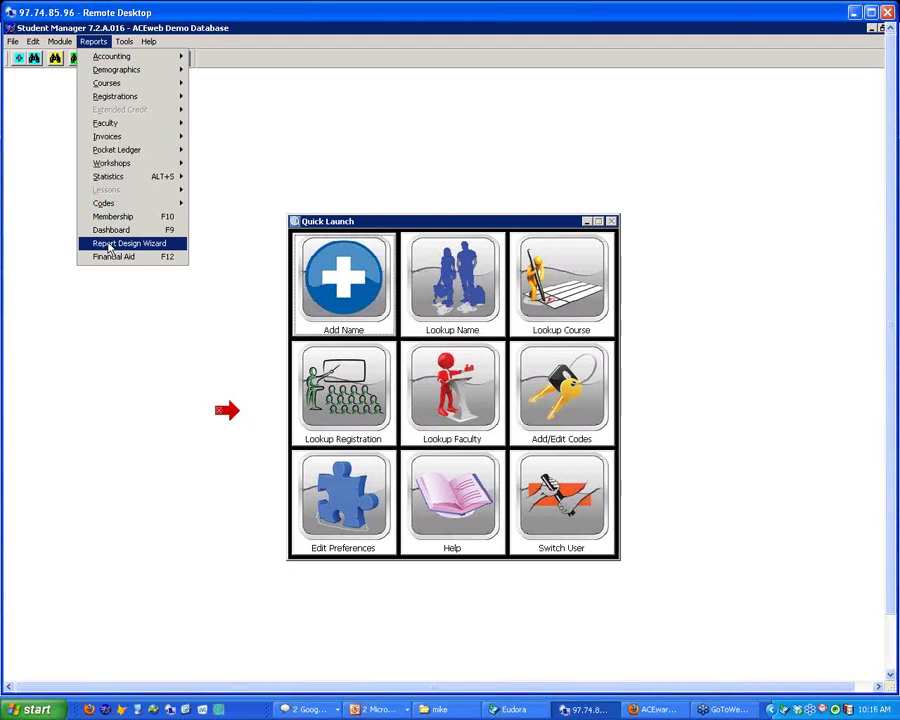
# Start the Report Design Wizard and log in as ADMIN with its password
pyautogui.click(110, 246)
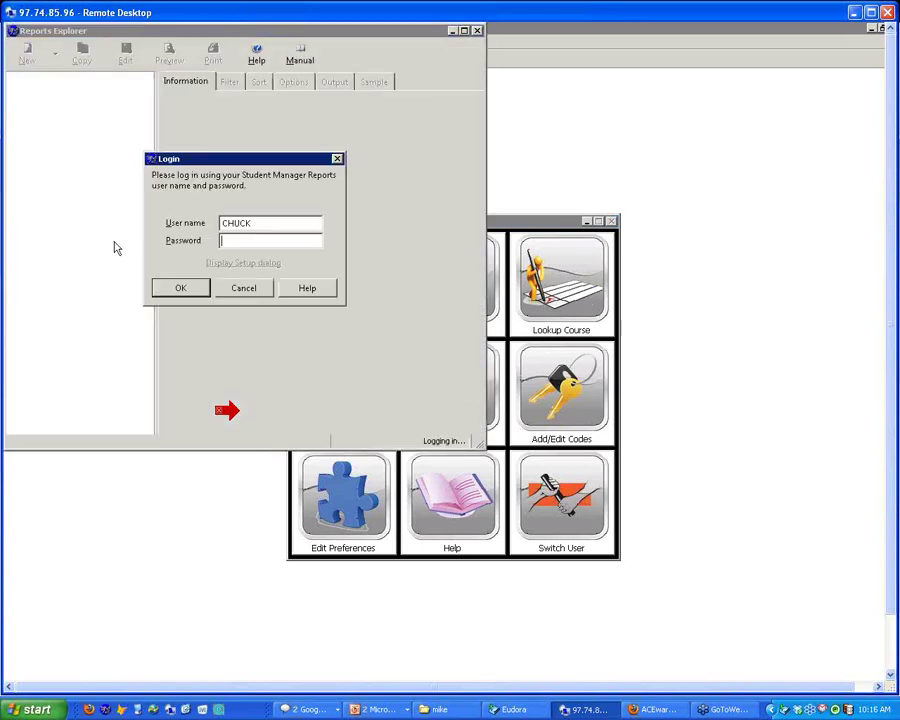
pyautogui.hotkey('shift', 'Tab')
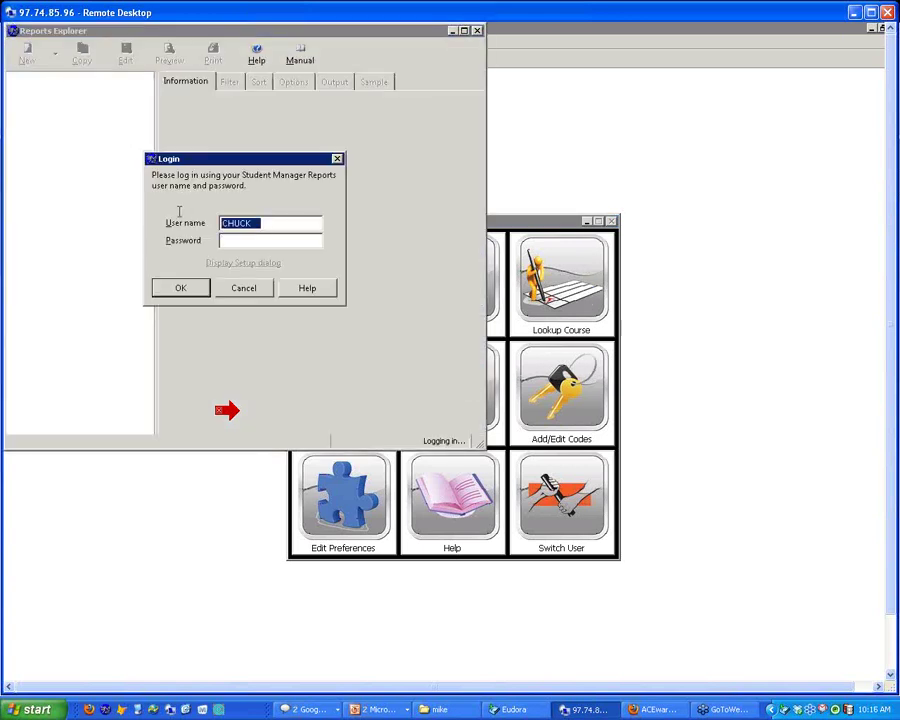
pyautogui.write('ADMIN')
pyautogui.press('Tab')
pyautogui.write('*****')
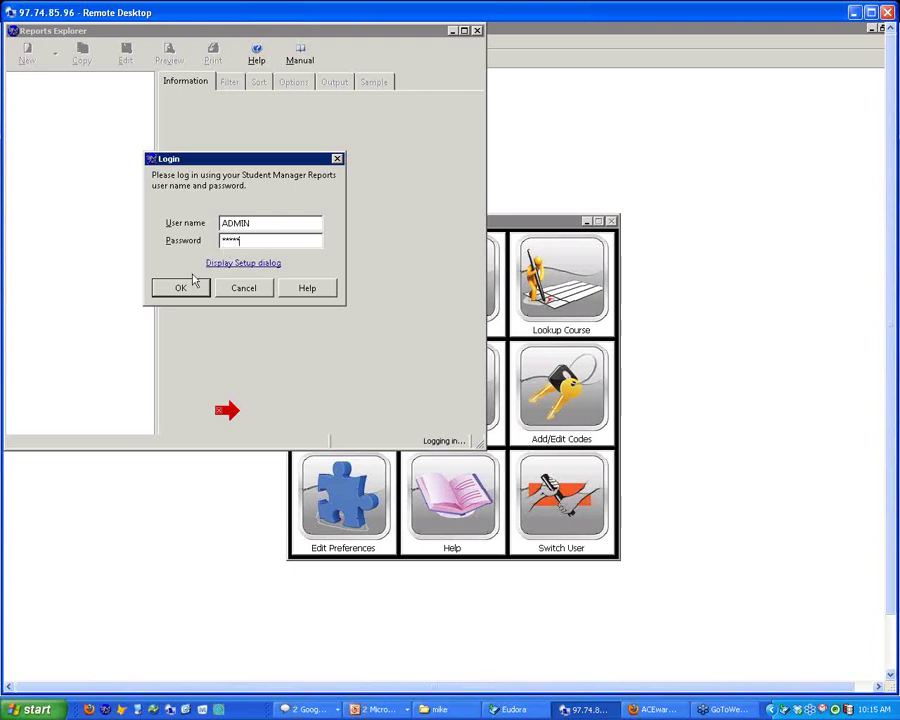
pyautogui.click(181, 287)
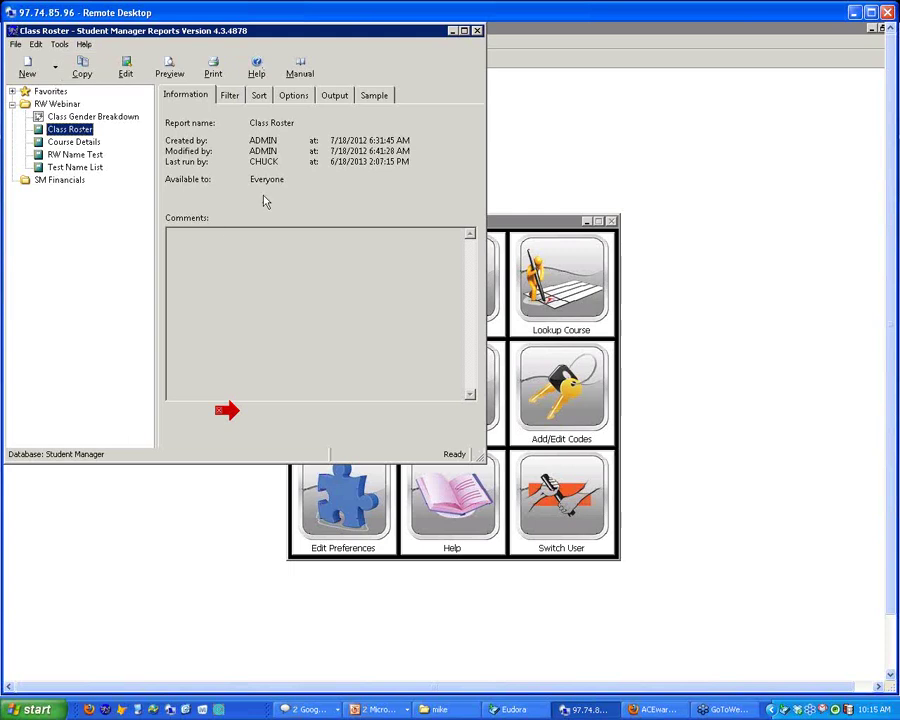
pyautogui.click(59, 44)
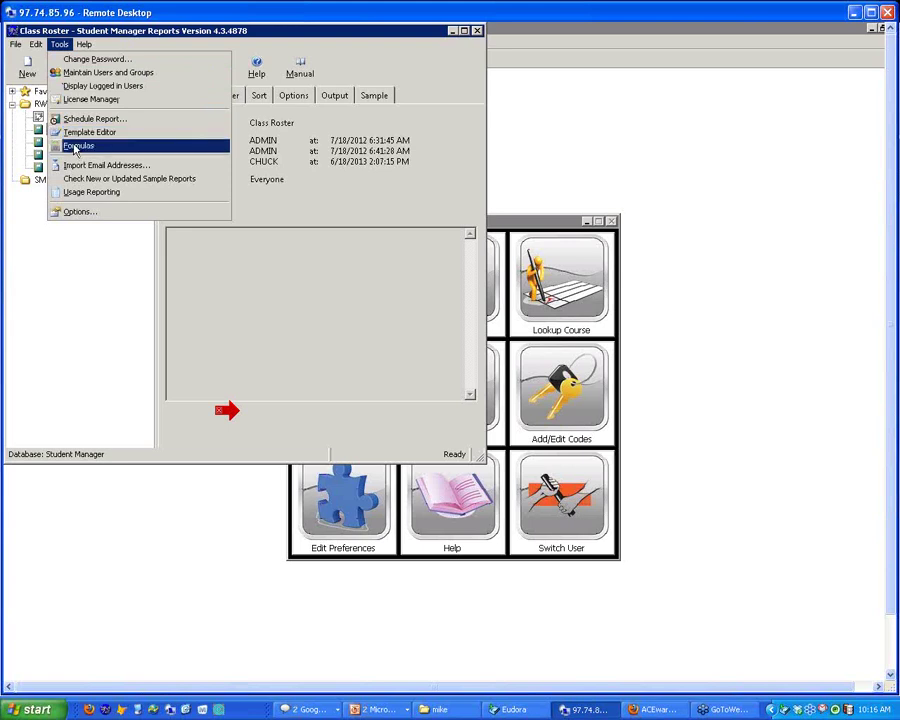
pyautogui.click(85, 47)
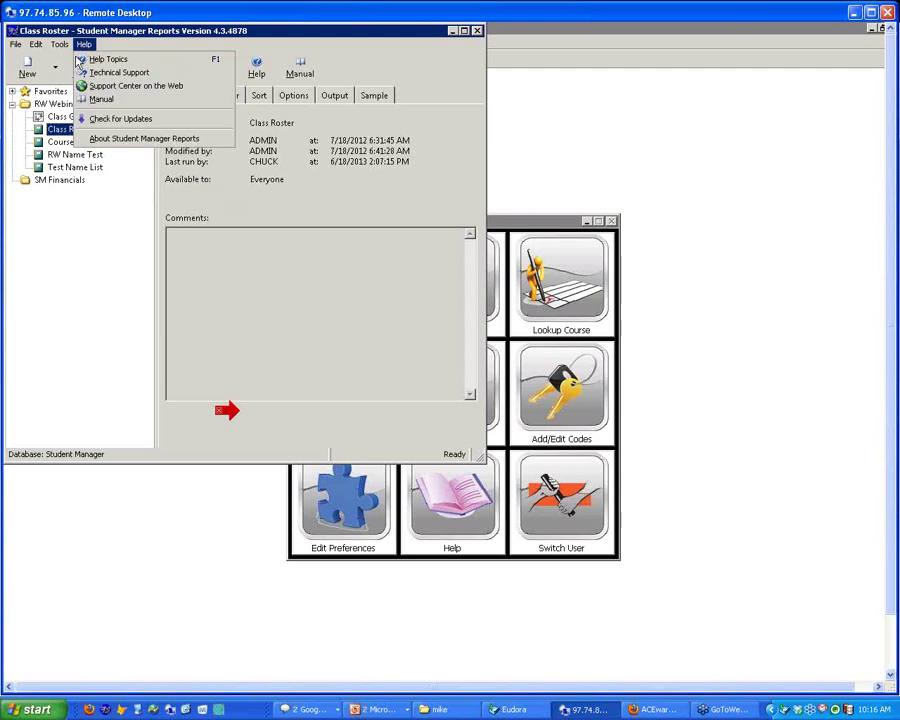
pyautogui.click(113, 138)
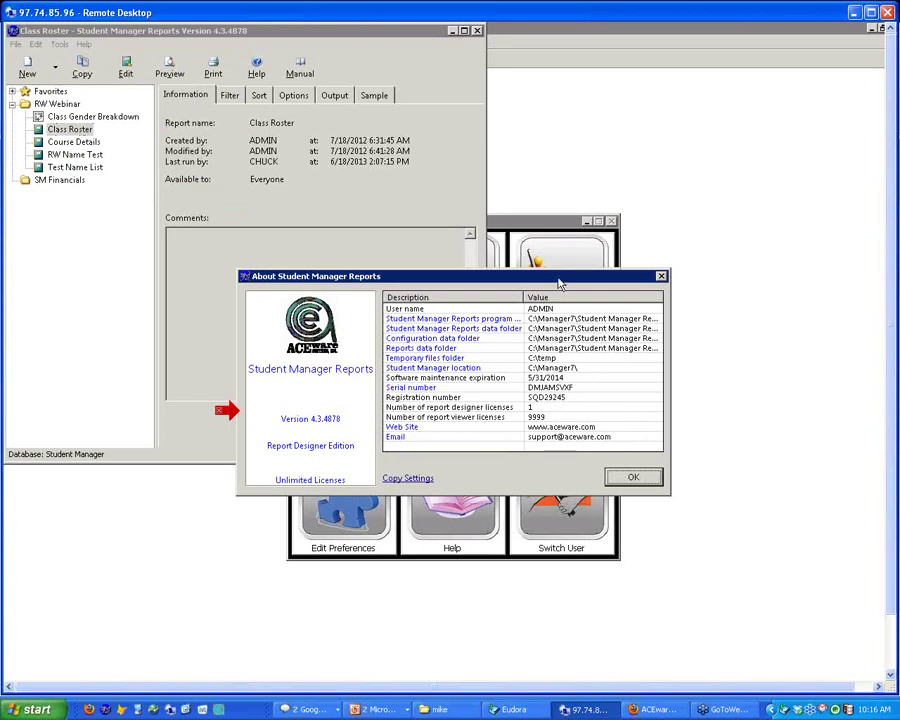
pyautogui.moveTo(565, 277); pyautogui.dragTo(487, 209)
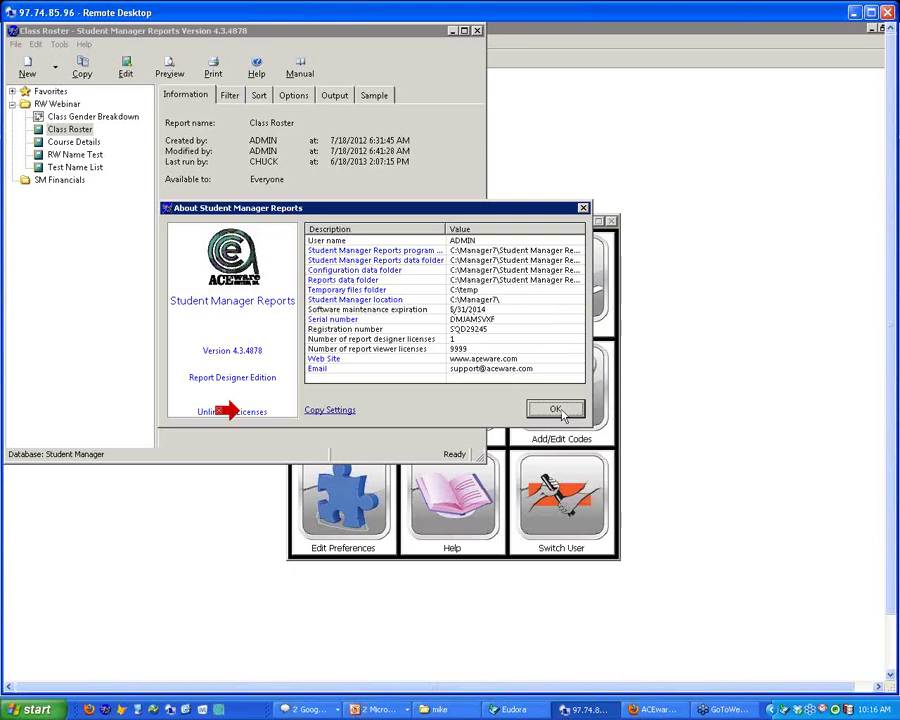
pyautogui.click(555, 410)
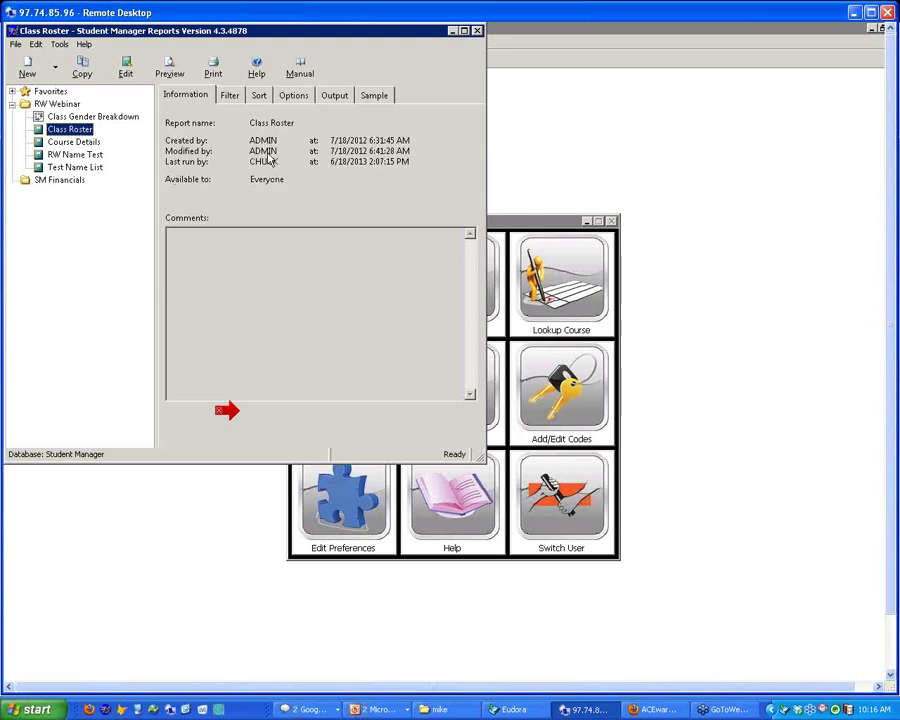
# Select Class Roster and view its filter, then its sort order by Last Name (Names)
pyautogui.click(238, 99)
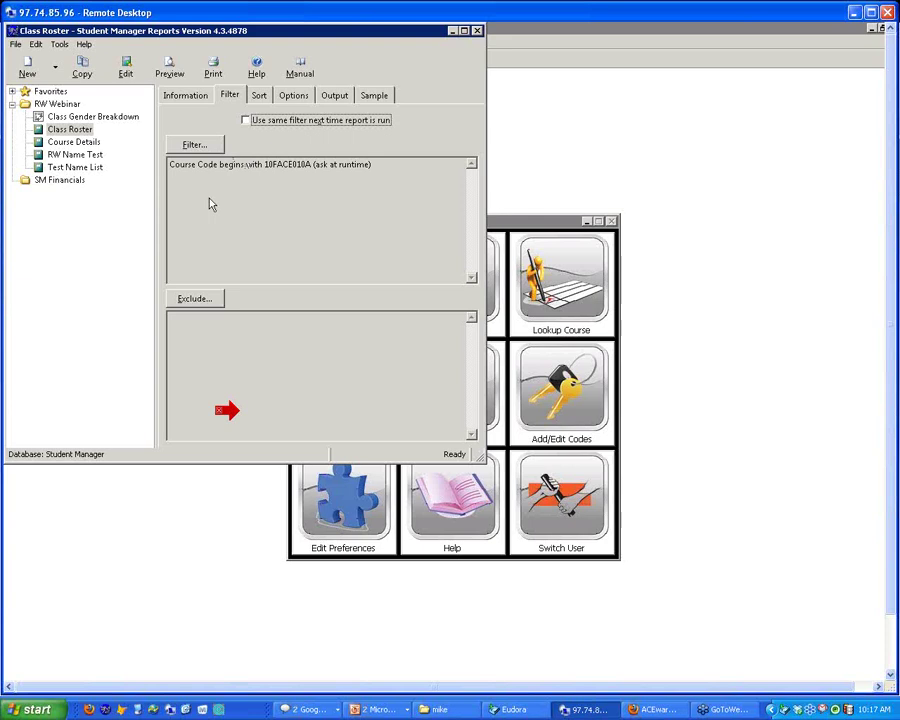
pyautogui.click(56, 131)
pyautogui.click(45, 134)
pyautogui.click(260, 97)
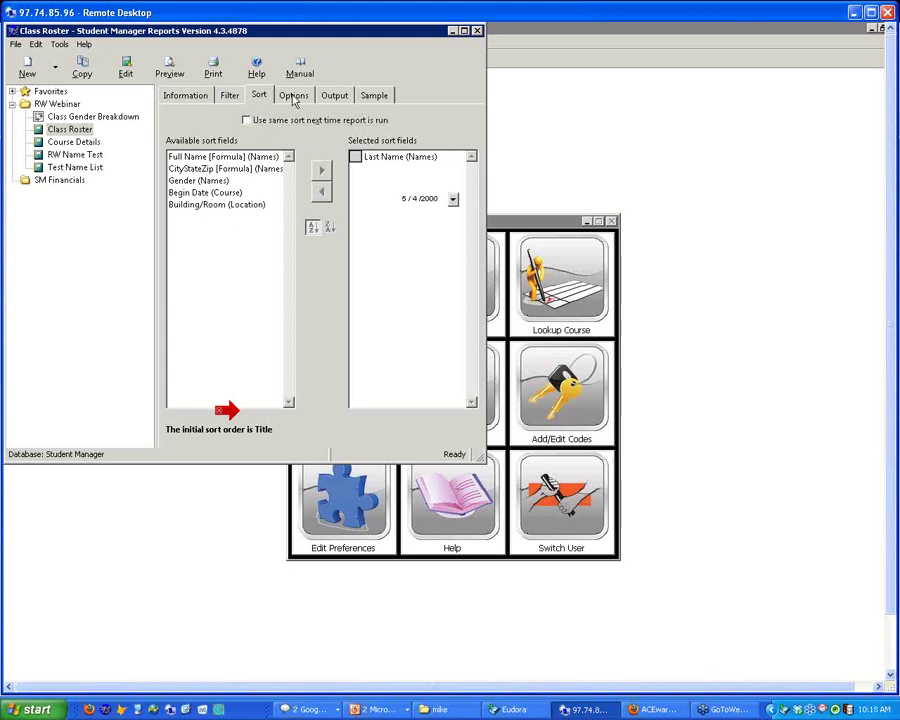
# Review Class Roster's page options and its output to the Microsoft XPS Document Writer printer
pyautogui.click(293, 97)
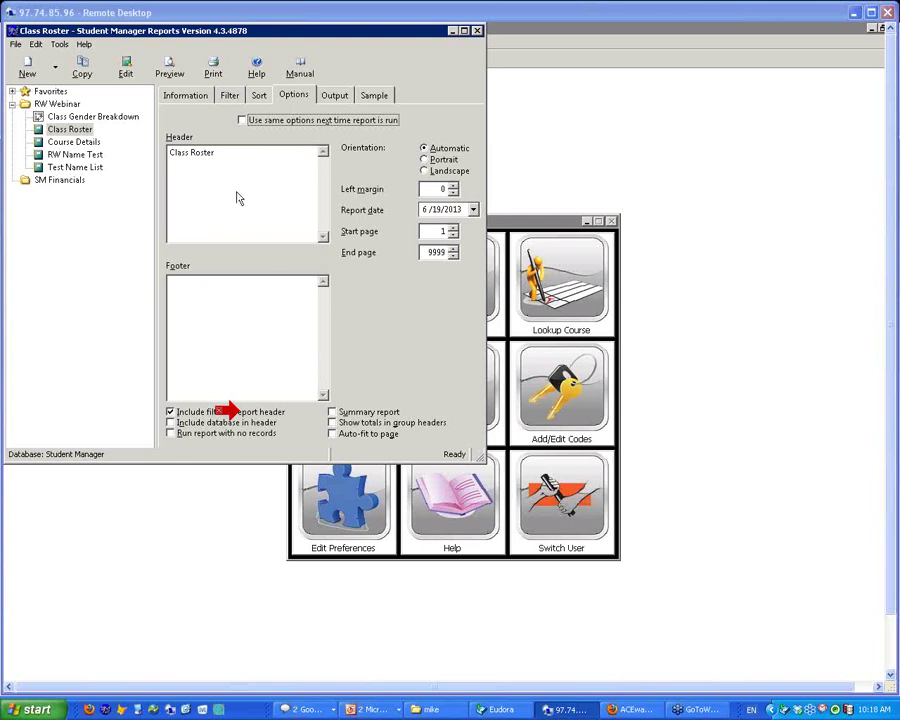
pyautogui.click(335, 96)
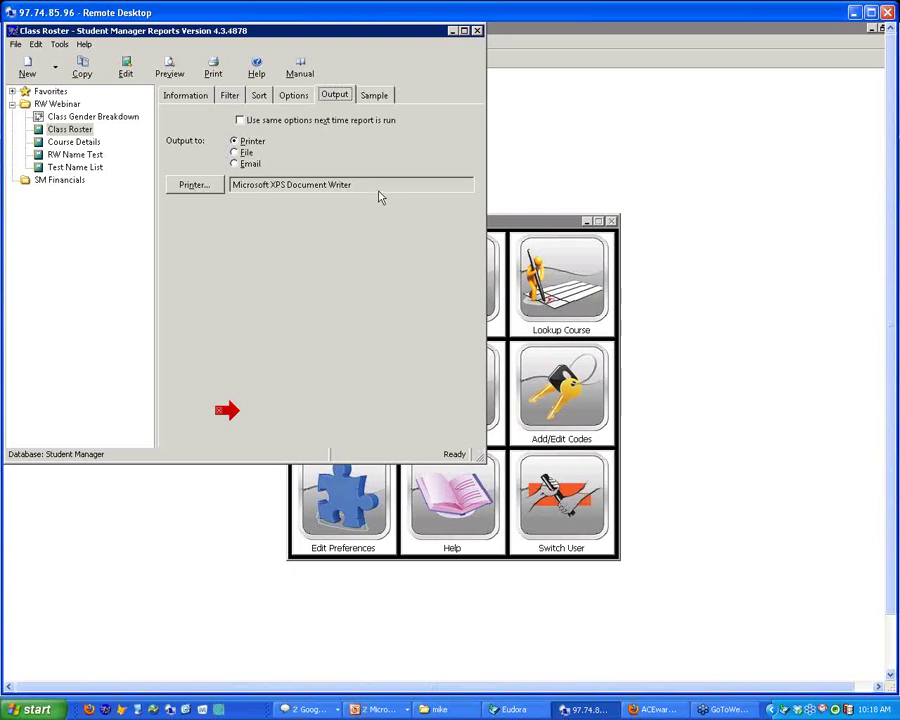
# Preview the report sample, then switch Class Roster's output from printer to File
pyautogui.click(377, 97)
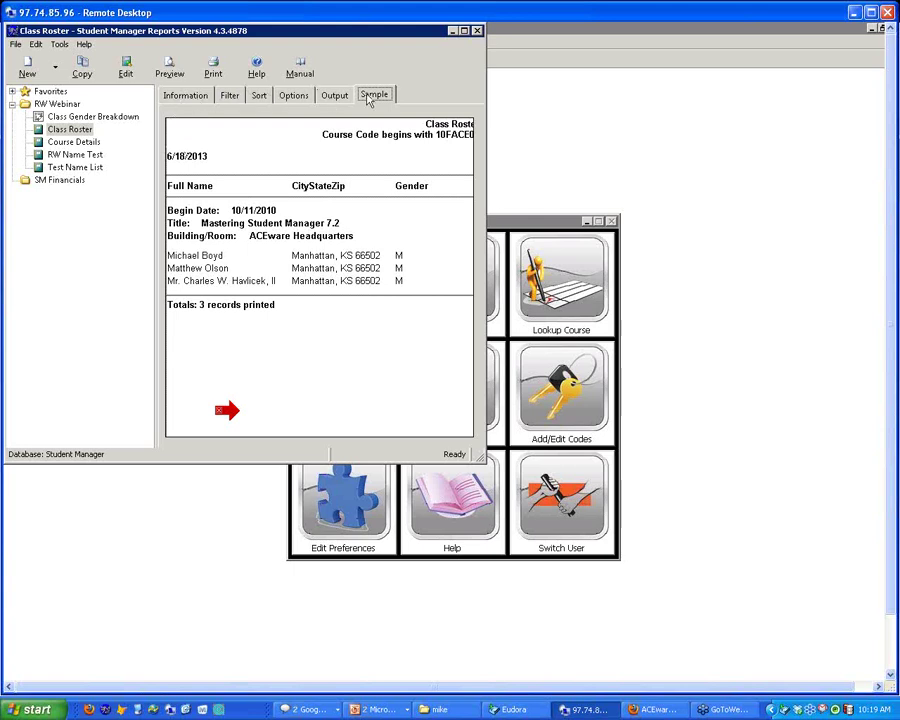
pyautogui.click(338, 95)
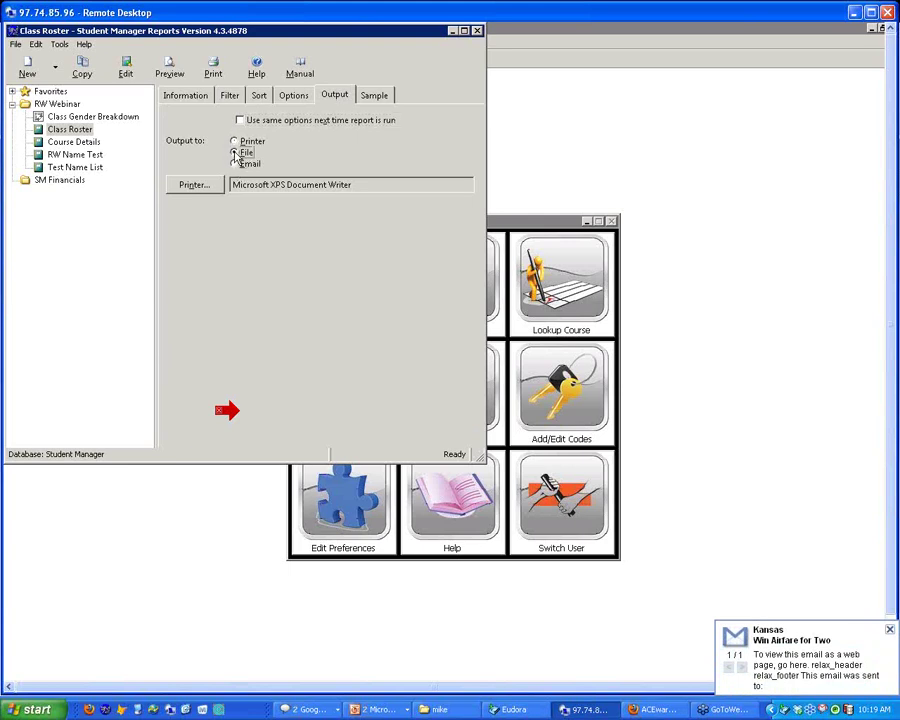
pyautogui.click(236, 153)
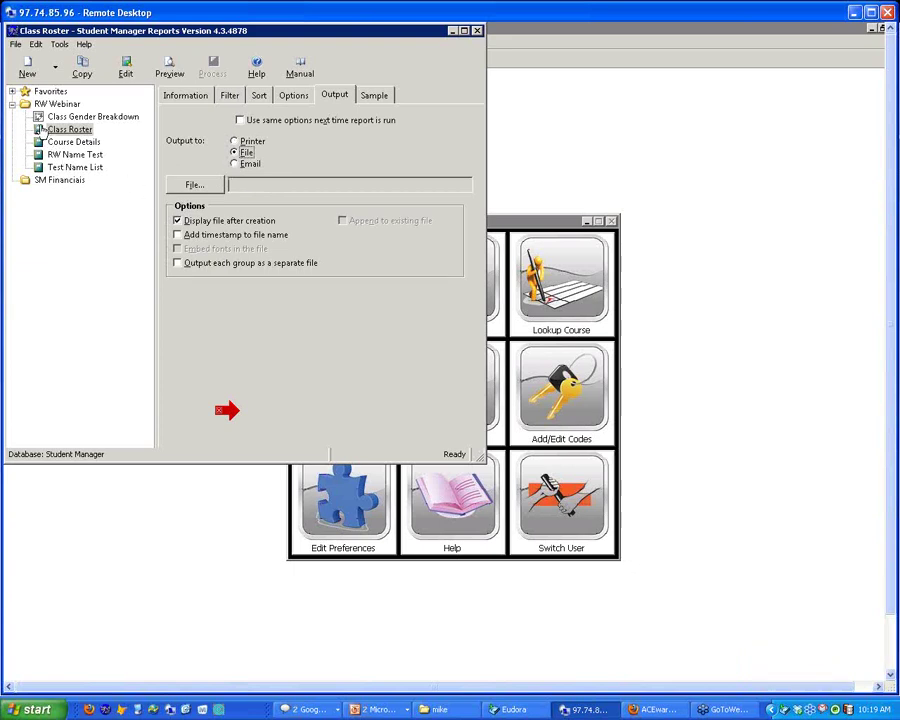
# Run Class Roster and move aside the Filter Conditions showing Course Code begins with 10FACE010A
pyautogui.click(41, 131)
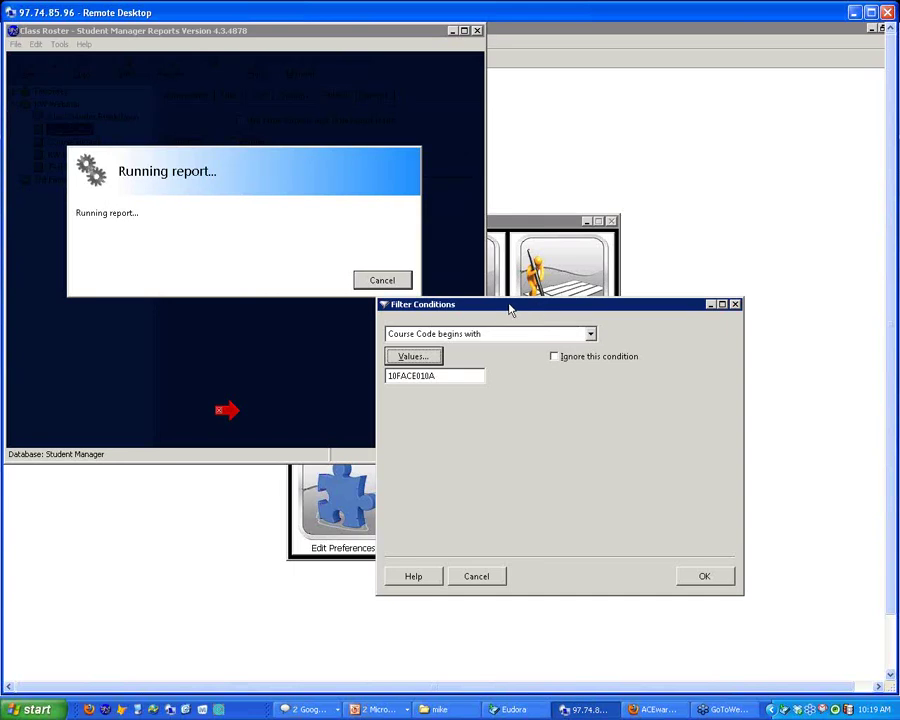
pyautogui.moveTo(510, 310); pyautogui.dragTo(287, 257)
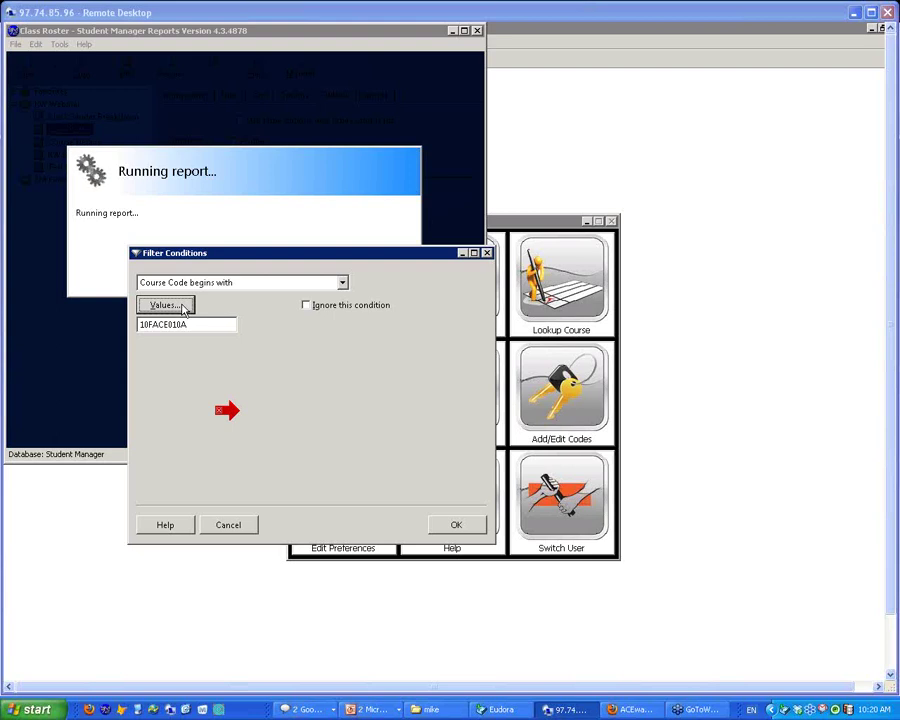
# Choose 13FACE010A from the Course Code values list and run the roster
pyautogui.click(165, 305)
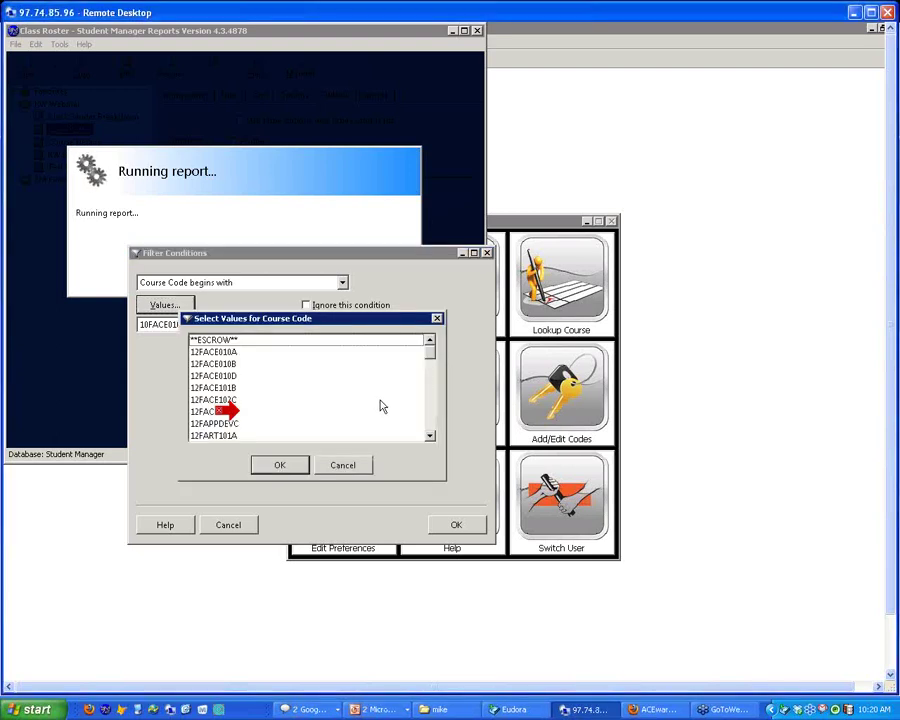
pyautogui.click(430, 414)
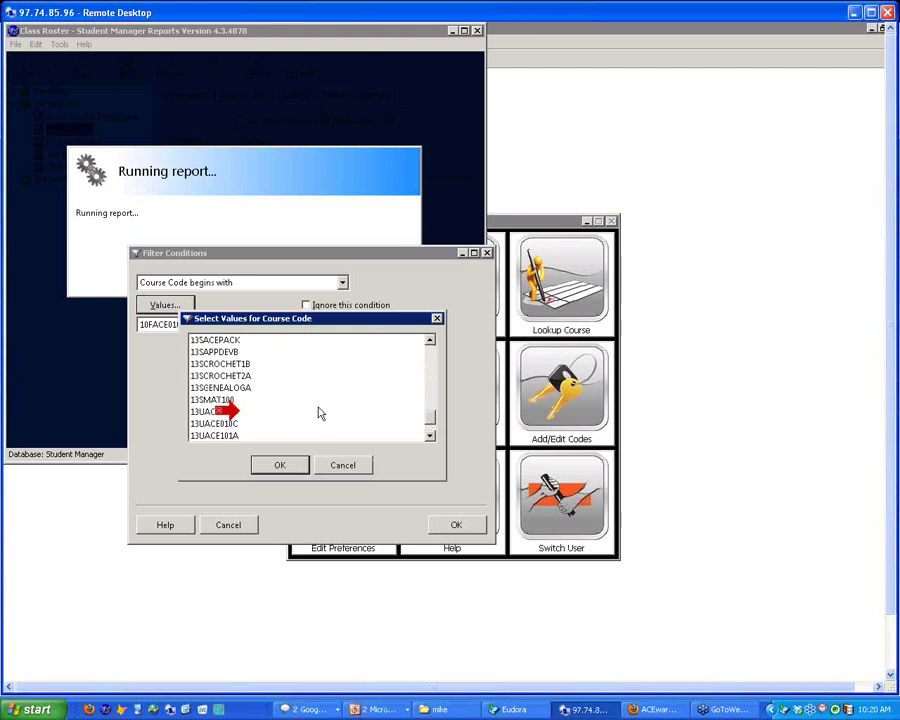
pyautogui.scroll(2, 273, 377)
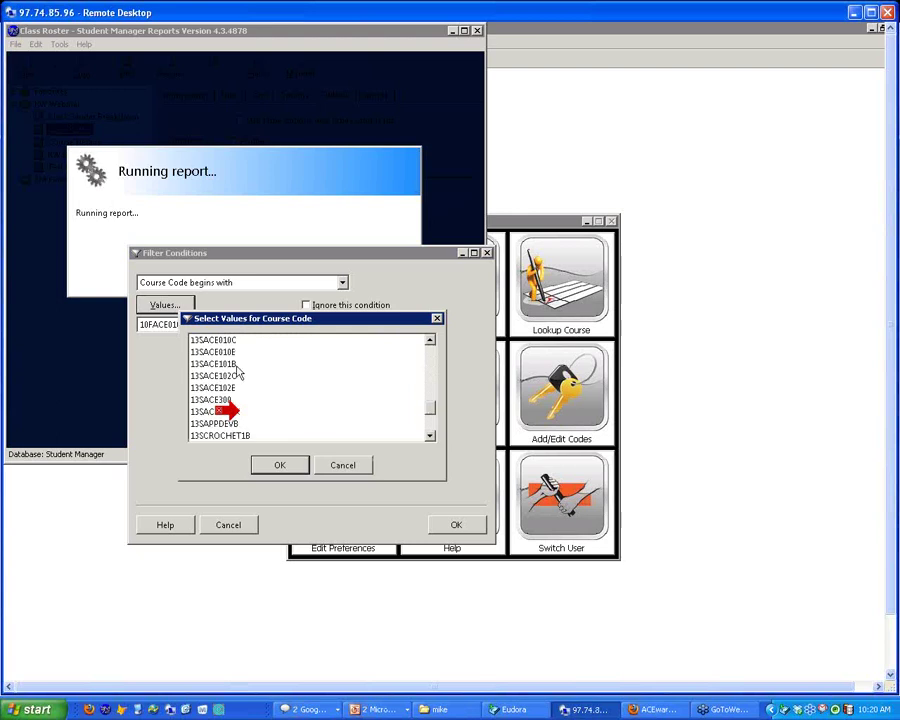
pyautogui.click(430, 340)
pyautogui.doubleClick(430, 340)
pyautogui.scroll(2, 240, 400)
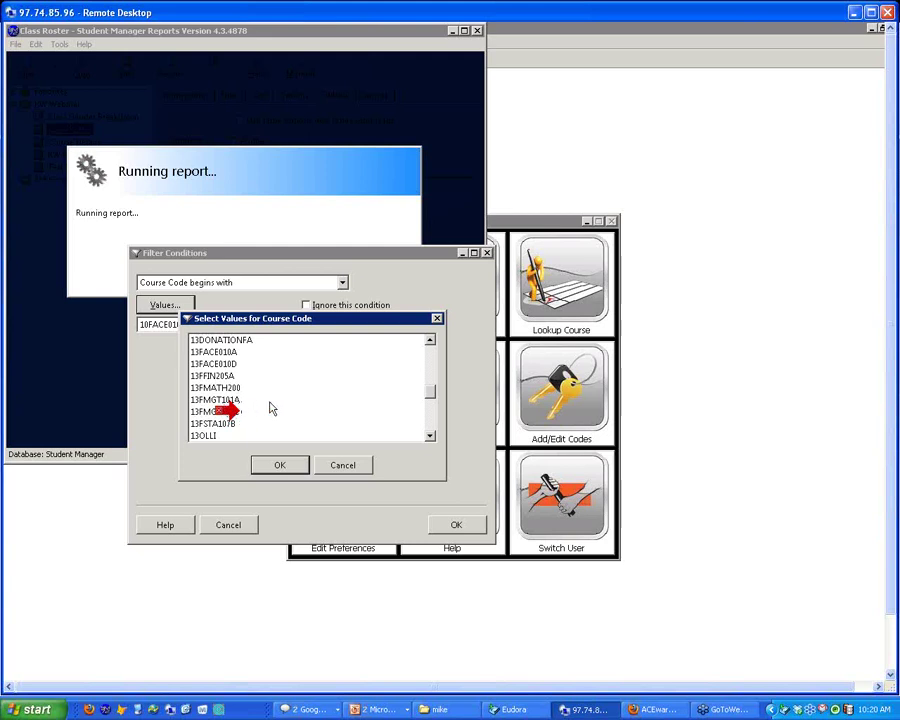
pyautogui.doubleClick(215, 353)
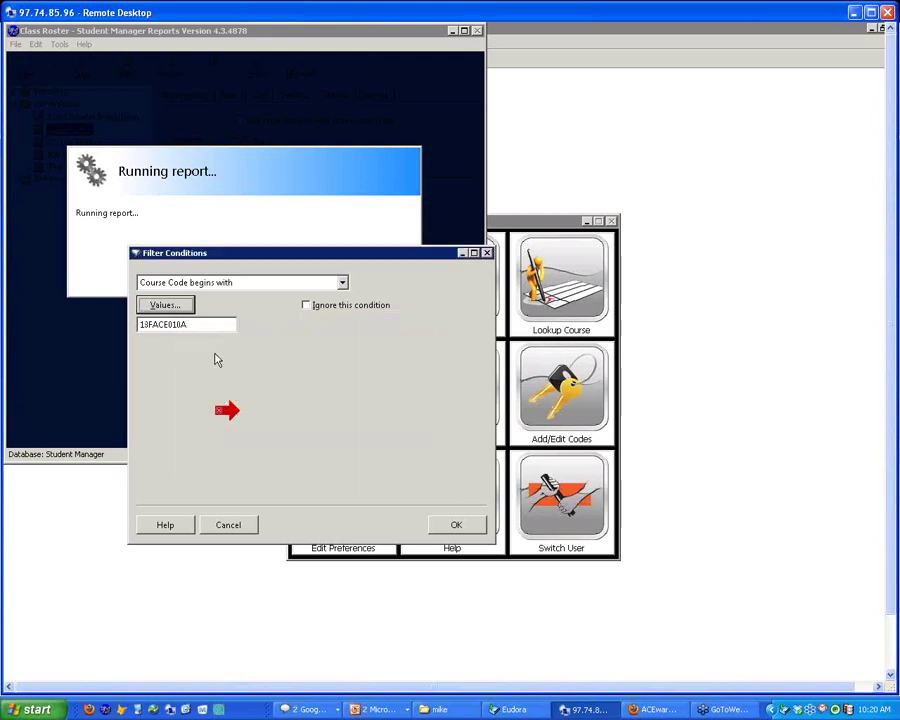
pyautogui.click(458, 525)
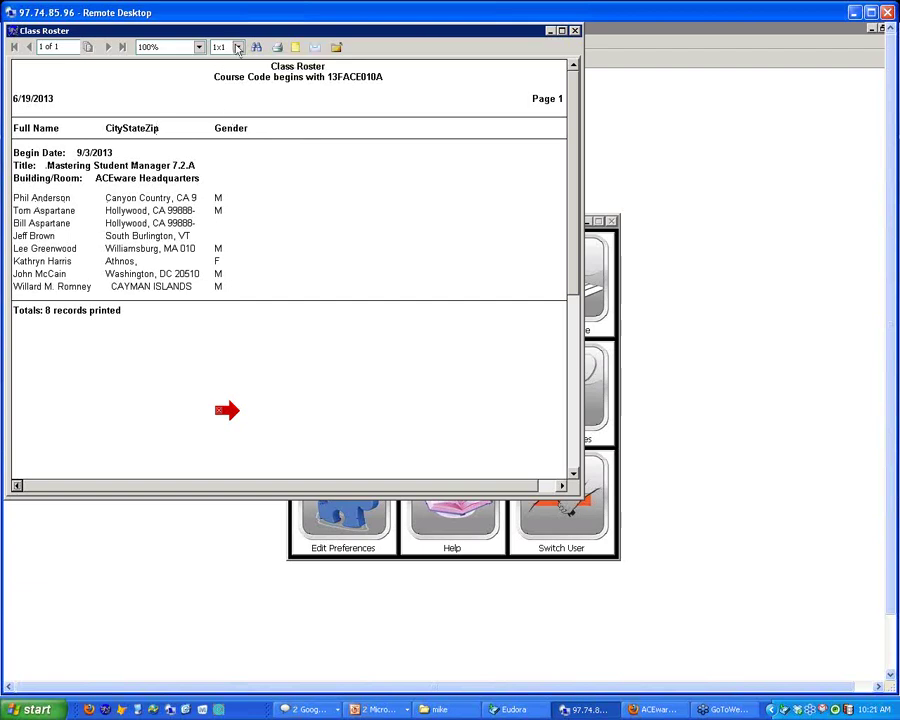
# Switch the roster preview to 4x2, then 1x1 pages, and zoom to 100%
pyautogui.click(238, 47)
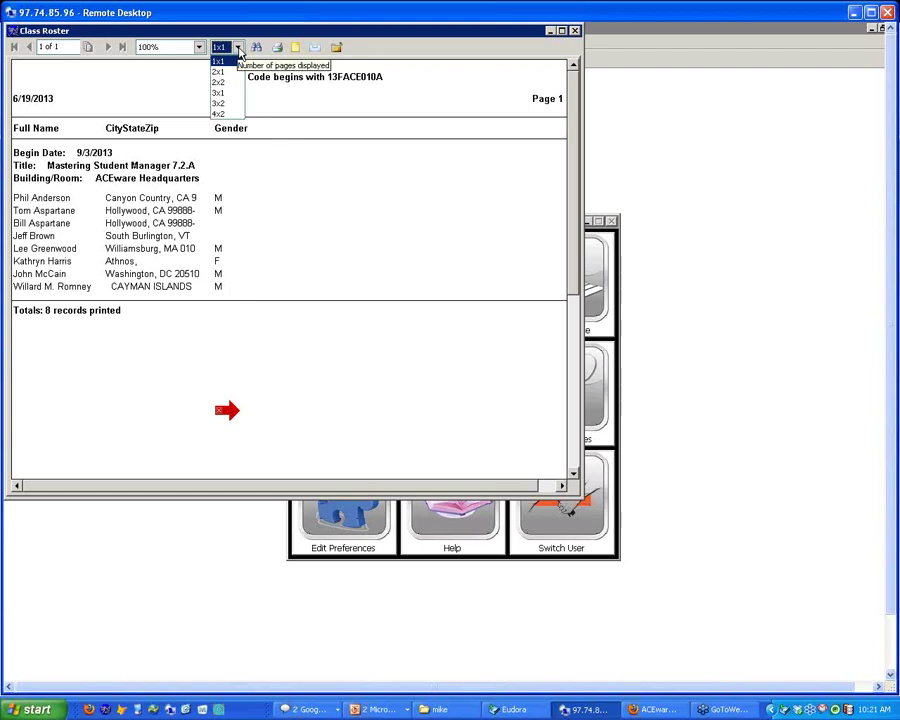
pyautogui.click(224, 114)
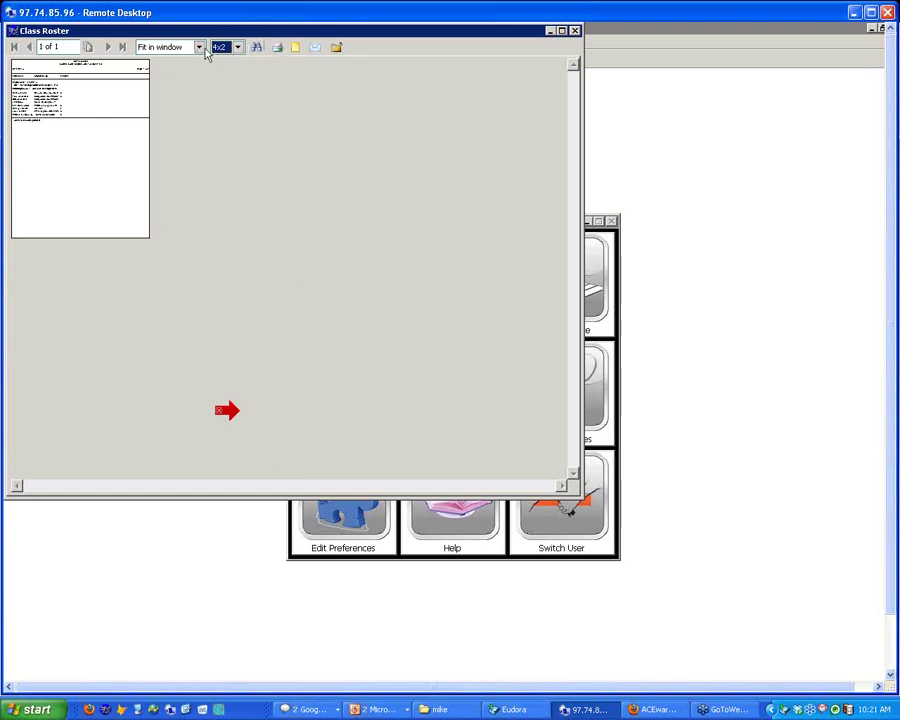
pyautogui.click(220, 47)
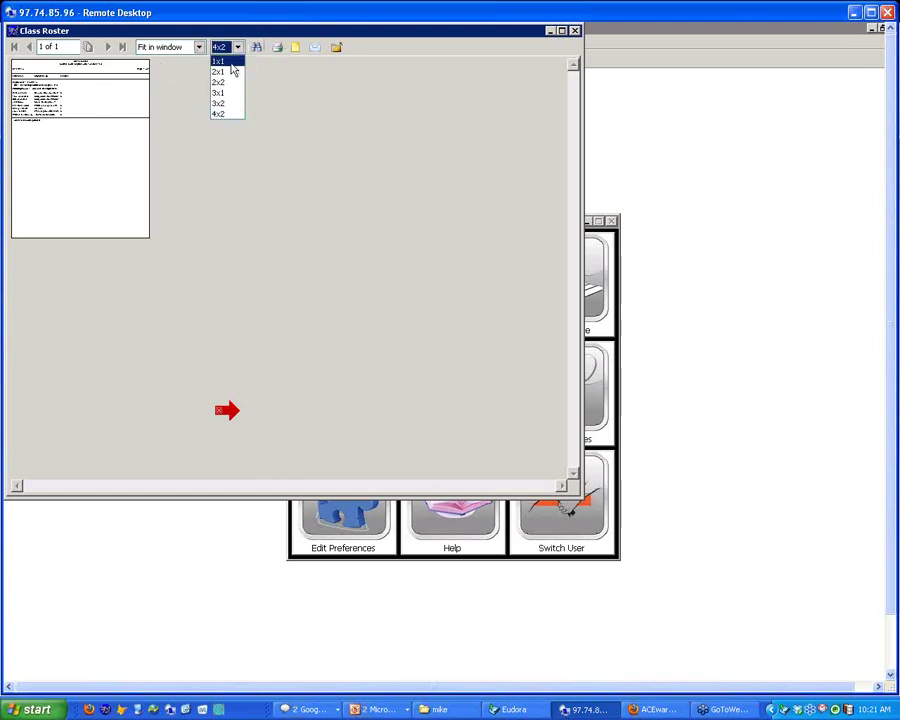
pyautogui.click(231, 63)
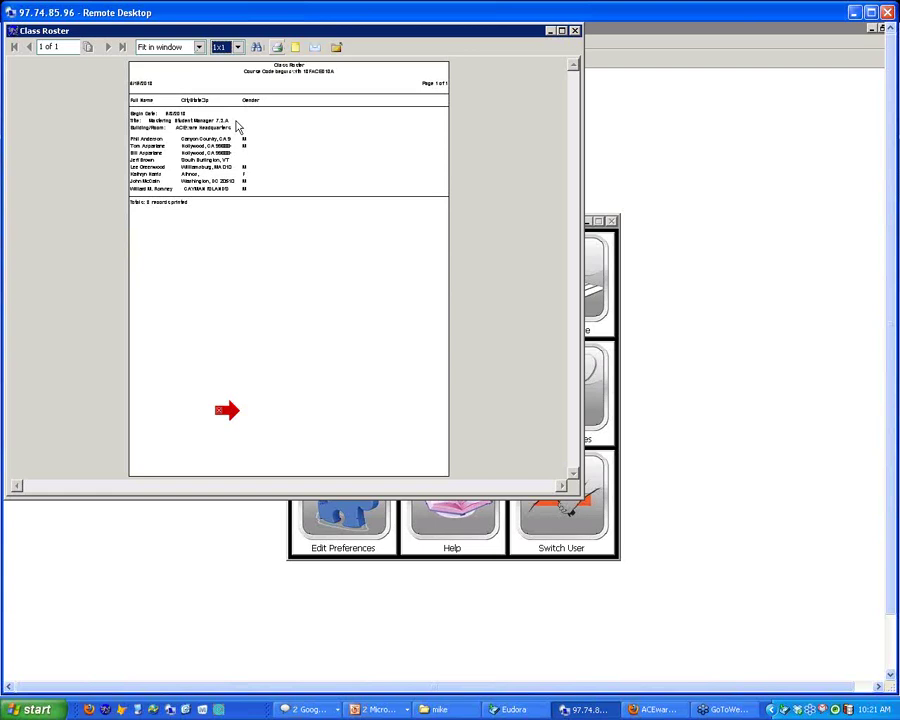
pyautogui.click(199, 47)
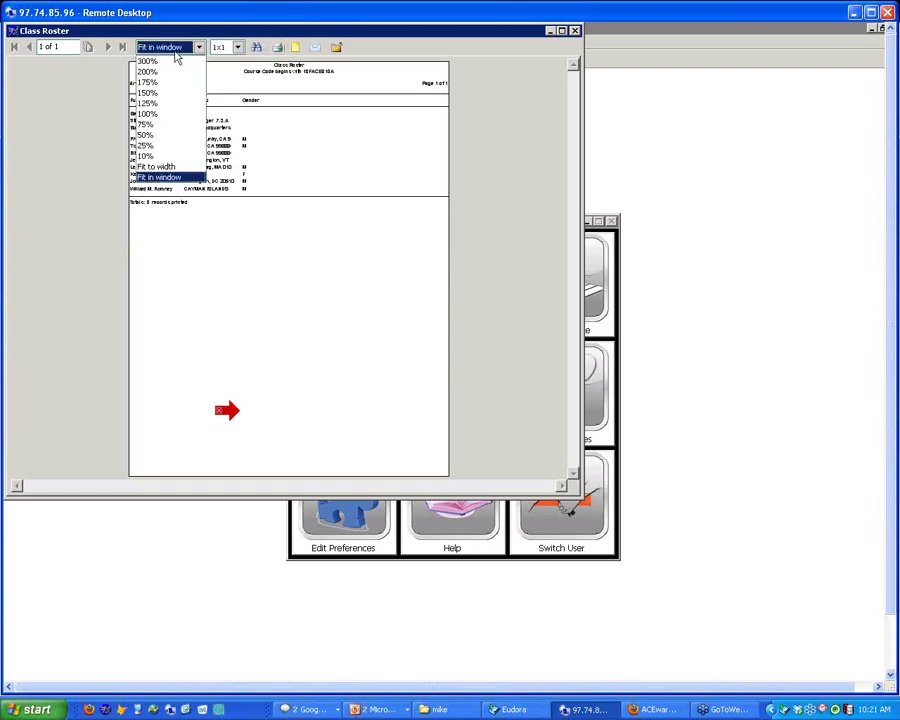
pyautogui.click(150, 113)
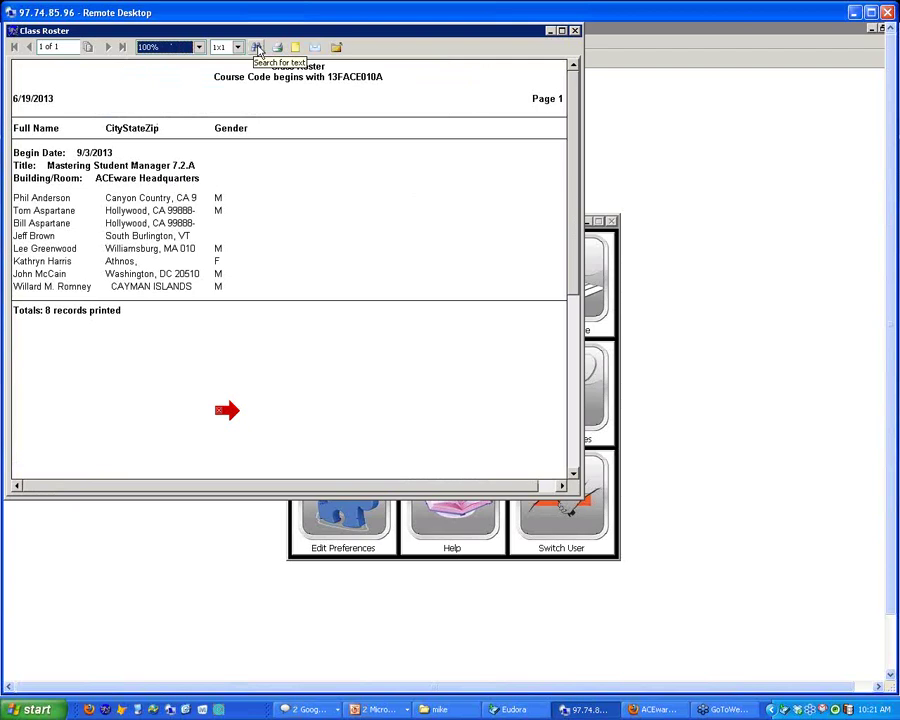
# Search the roster preview for a student's surname and find its single match
pyautogui.click(257, 48)
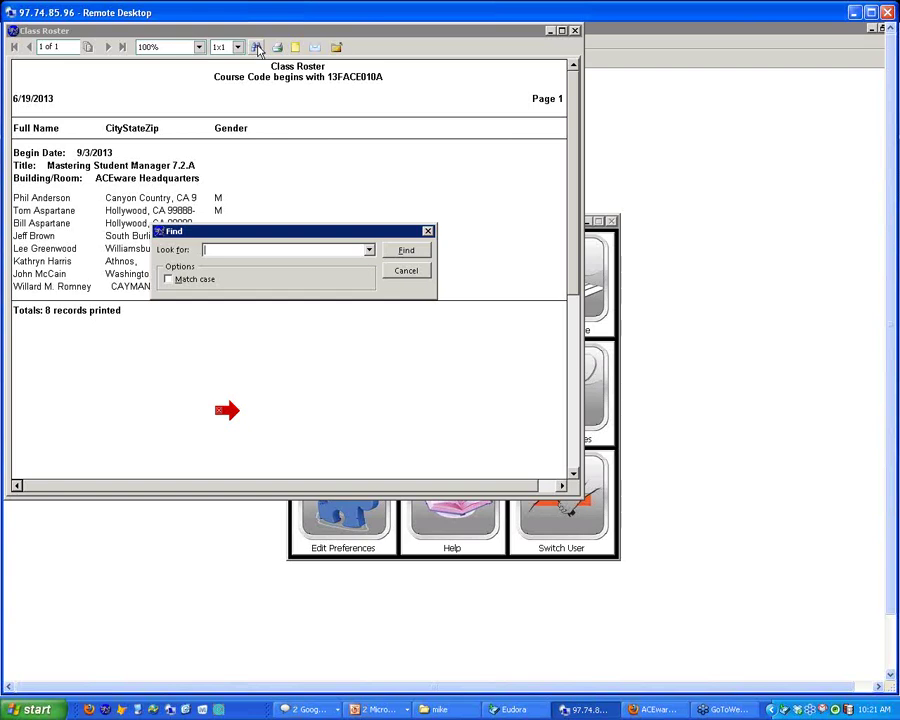
pyautogui.write('gieenwood')
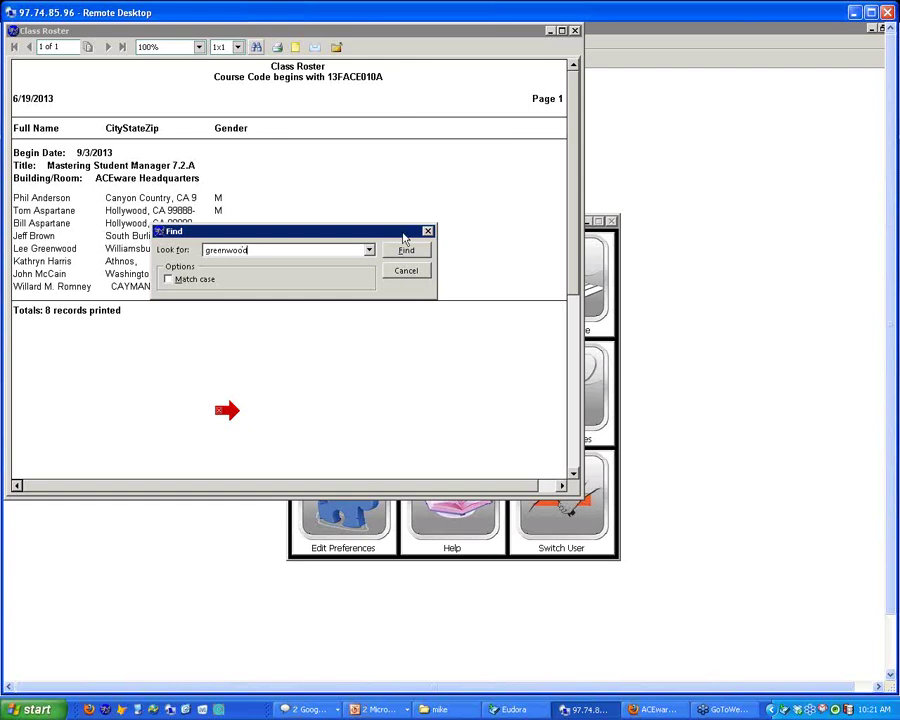
pyautogui.click(409, 253)
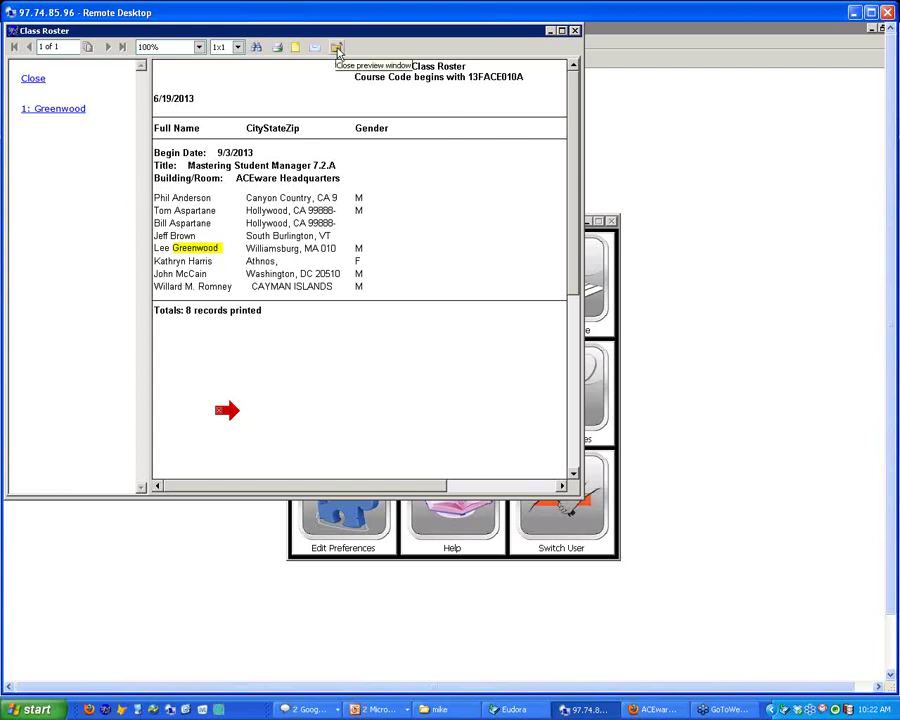
# Close the Class Roster preview and run the Course Details report
pyautogui.click(337, 48)
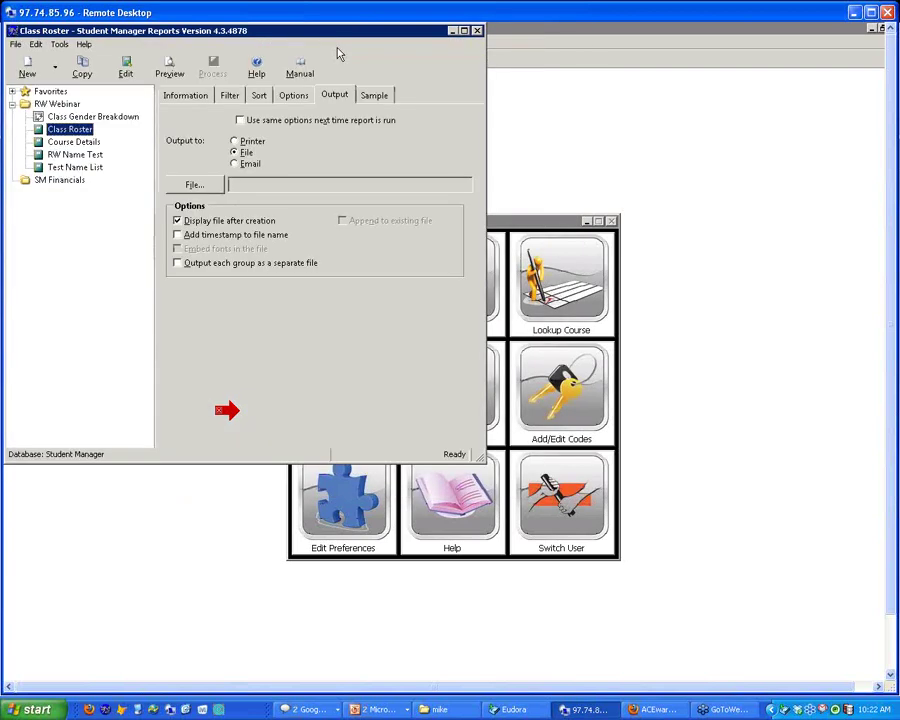
pyautogui.click(52, 143)
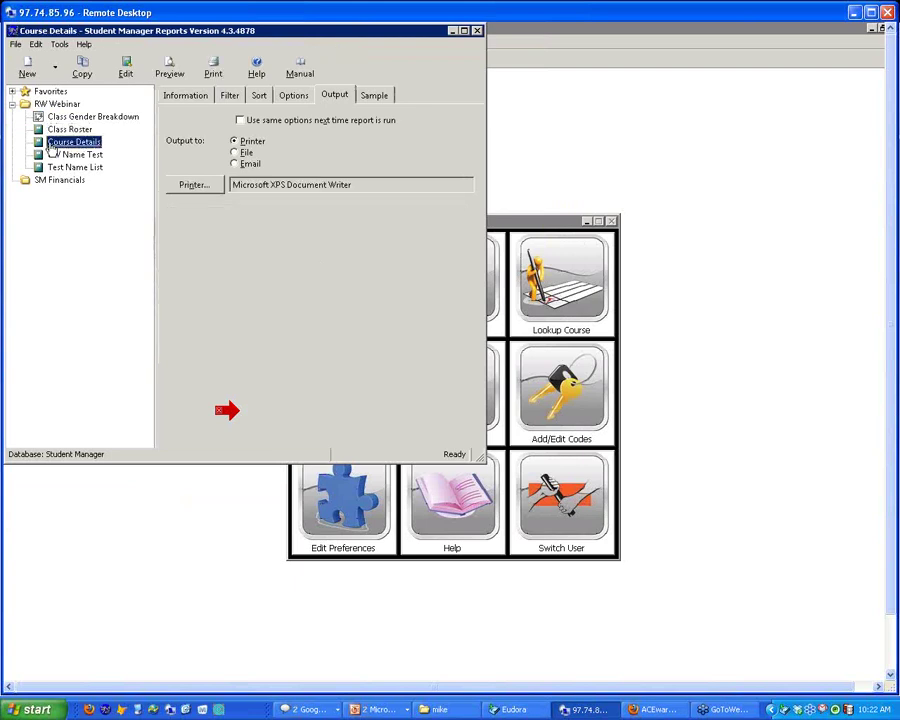
pyautogui.doubleClick(50, 145)
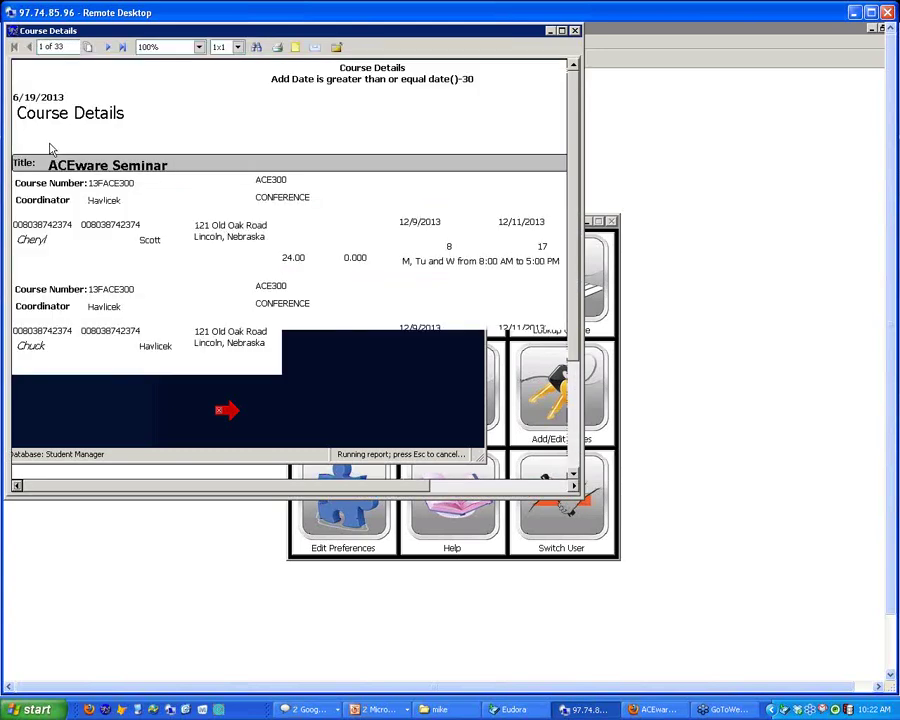
# Set the Course Details preview to Fit in window, then 3x1 and 2x1 page layouts
pyautogui.click(199, 47)
pyautogui.click(165, 182)
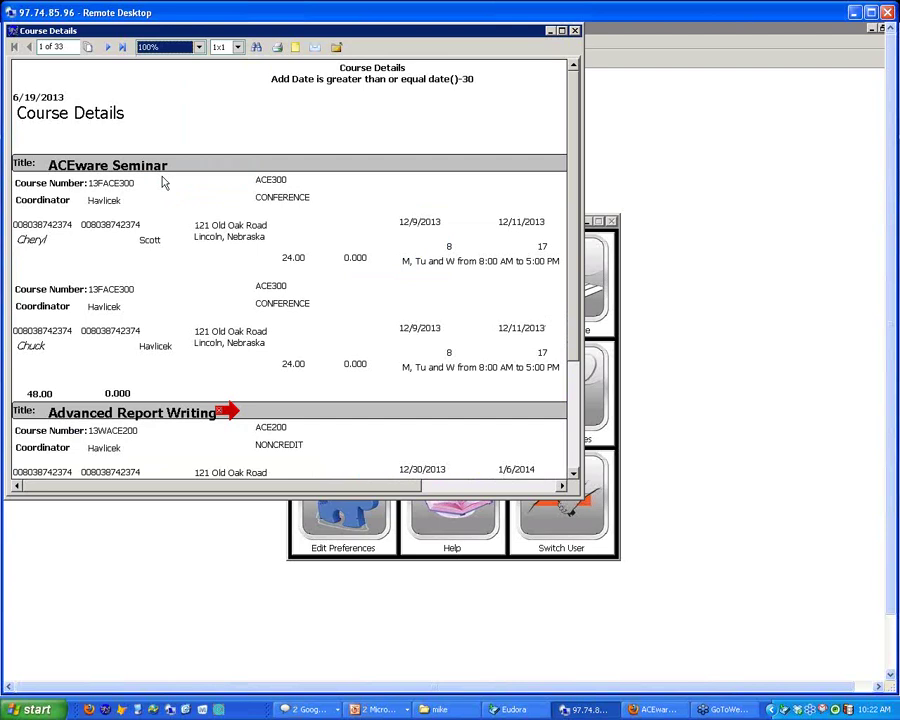
pyautogui.scroll(-5, 165, 182)
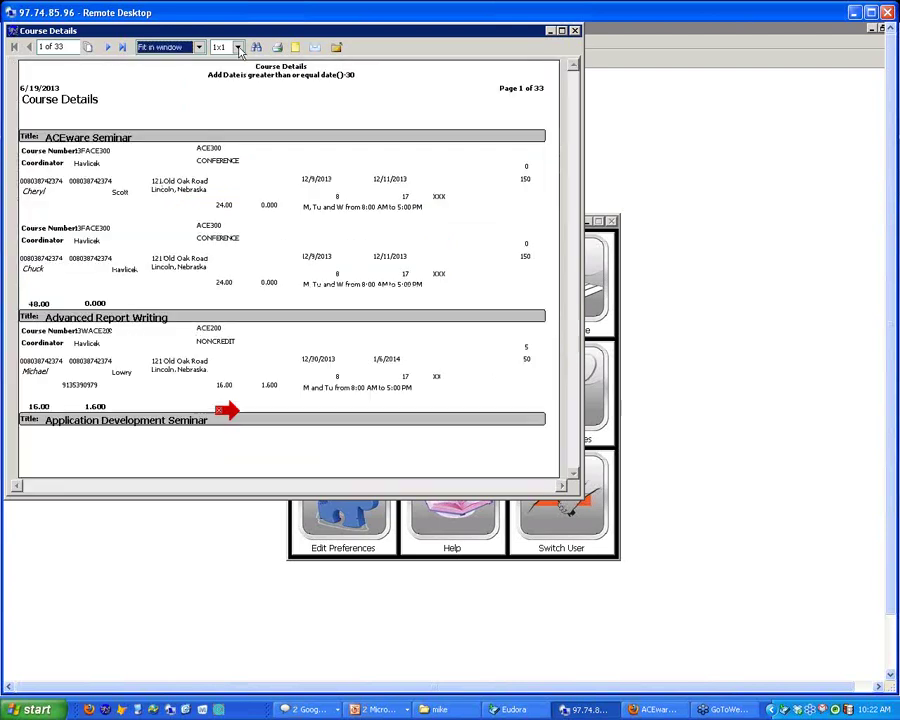
pyautogui.click(237, 47)
pyautogui.click(226, 93)
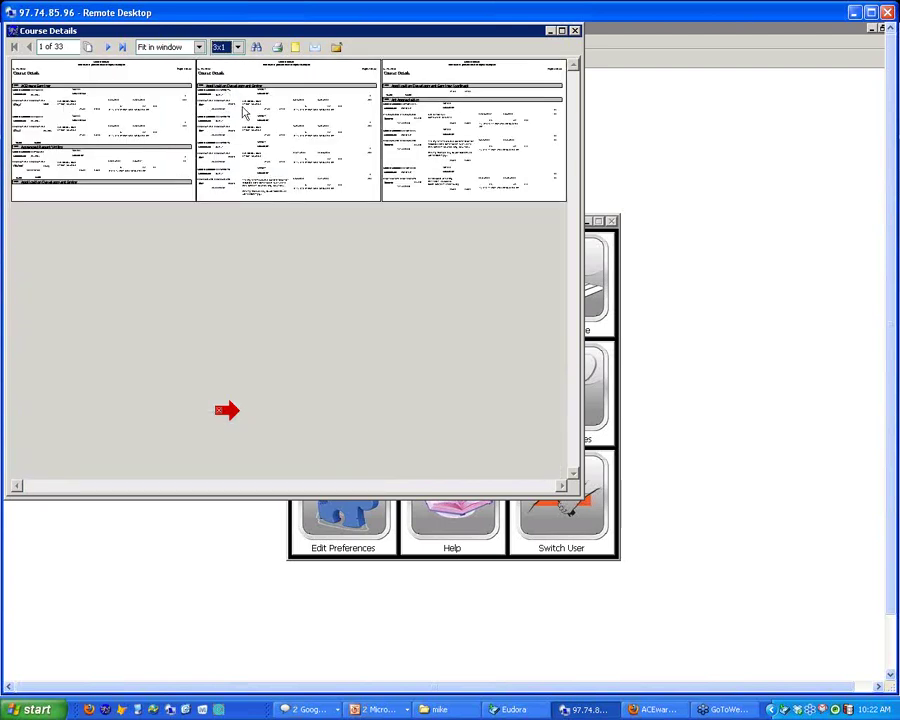
pyautogui.click(238, 47)
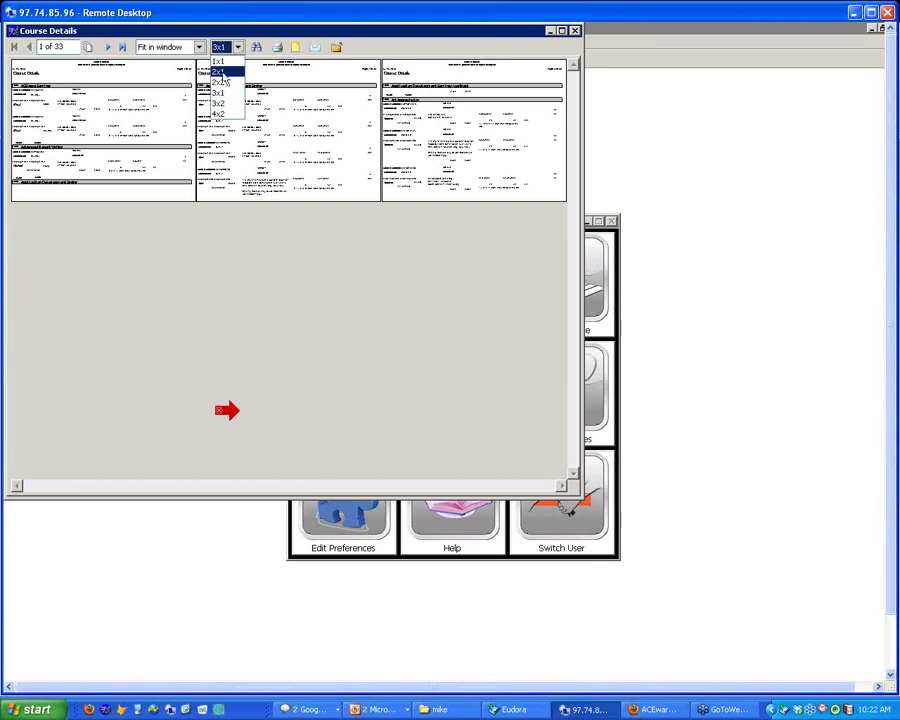
pyautogui.click(221, 73)
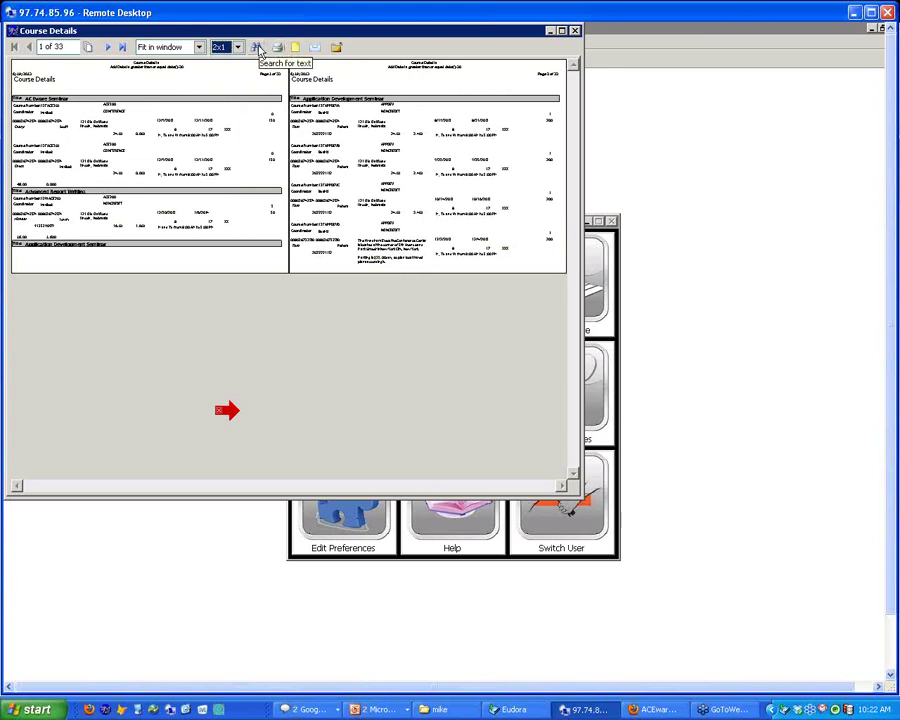
# Search the Course Details report preview for the text 'Report Writer'
pyautogui.click(258, 46)
pyautogui.write('Report Writer')
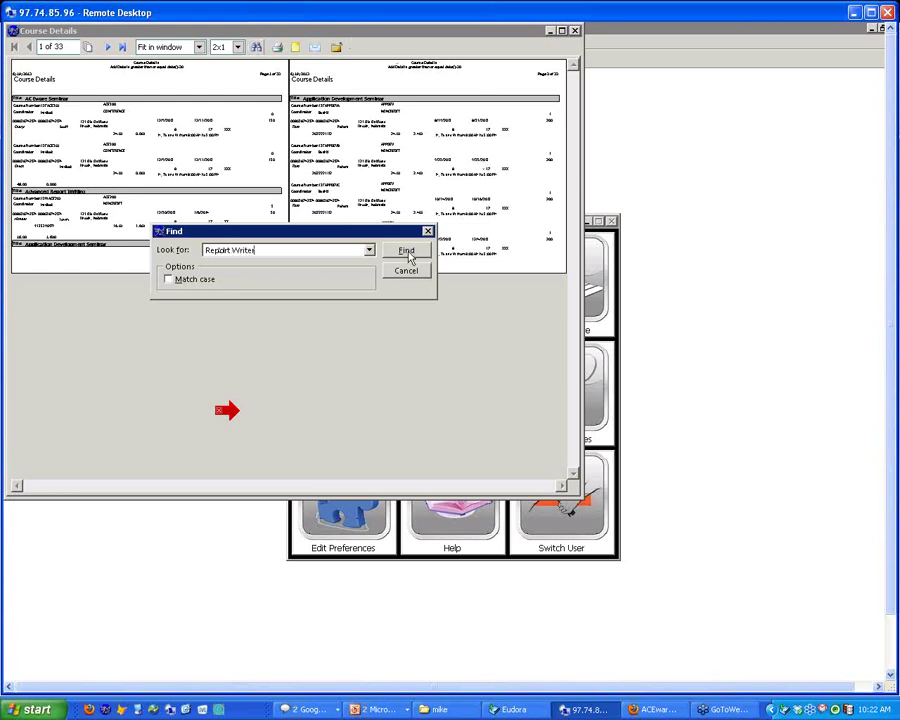
pyautogui.click(409, 252)
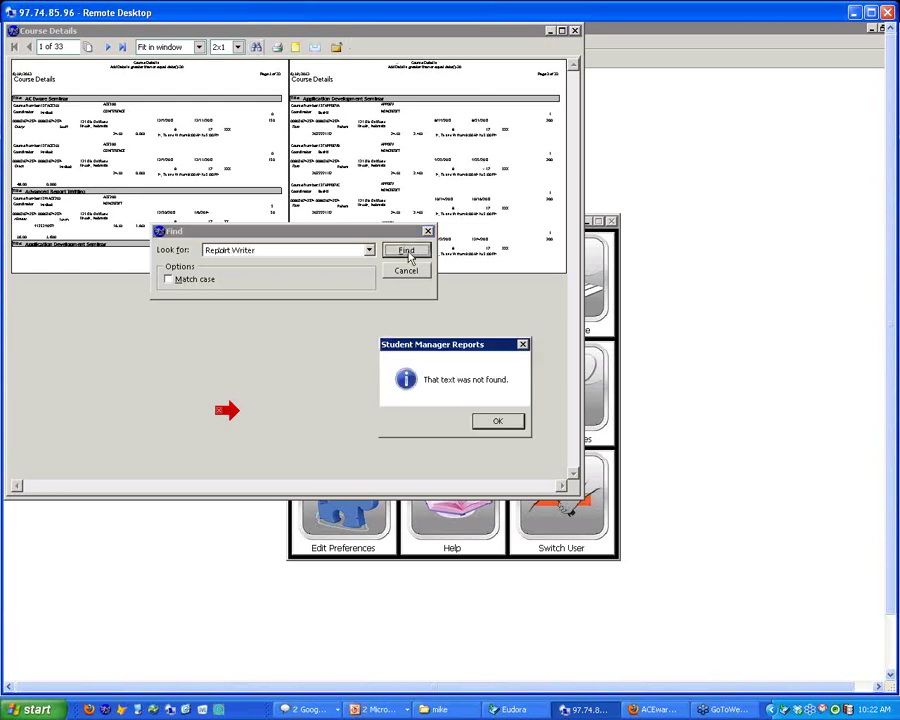
# Dismiss the not-found message and search for 'Student Manager', landing on page 11
pyautogui.click(503, 423)
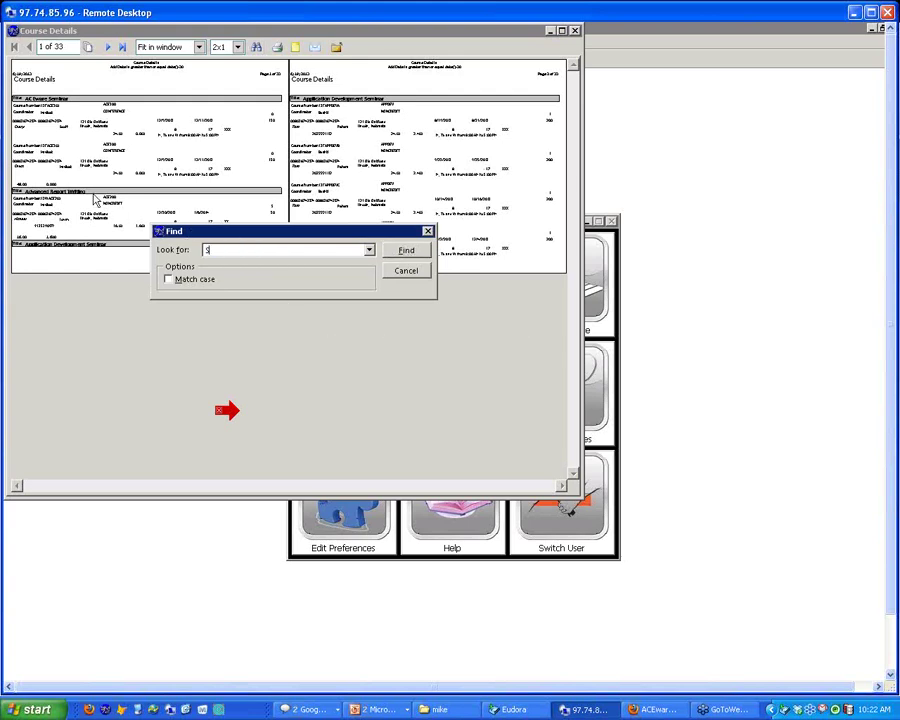
pyautogui.write('tudent Manager')
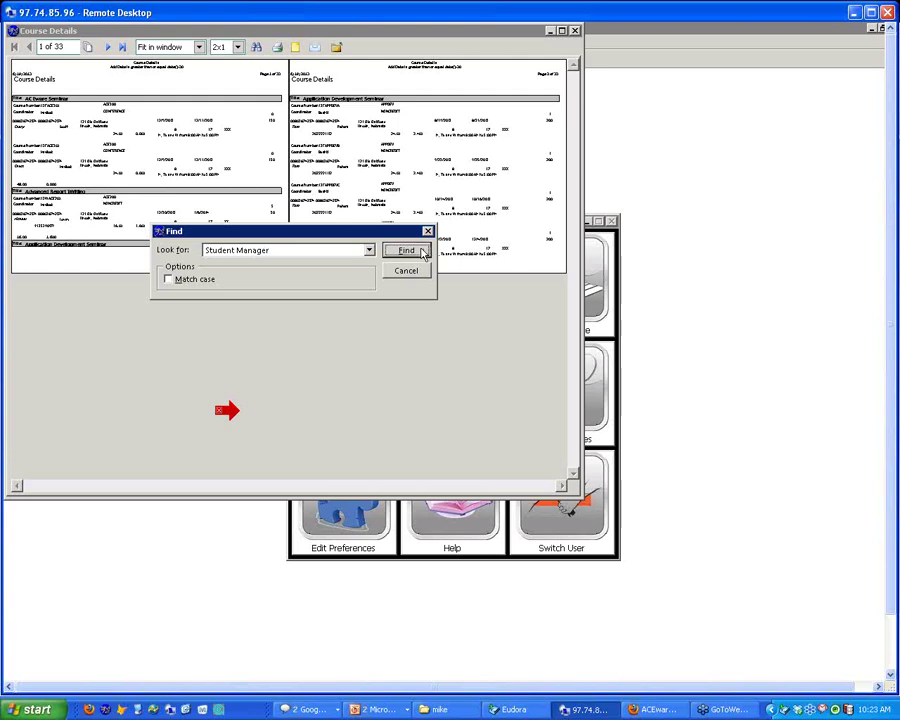
pyautogui.click(406, 250)
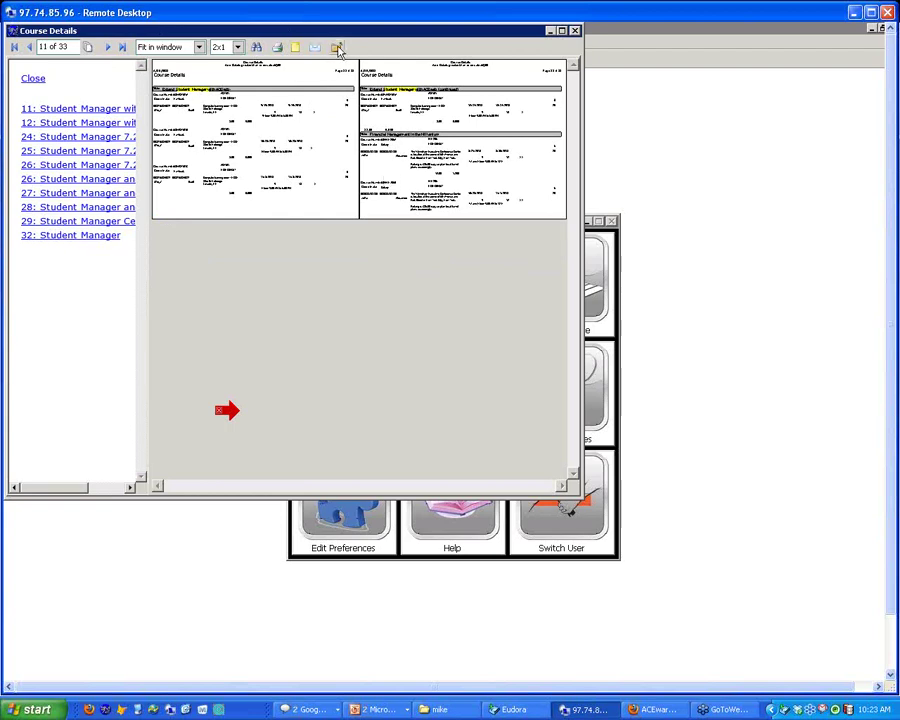
# Close the preview, review the 'Add Date >= date()-30' filter, then go to PowerPoint
pyautogui.click(336, 48)
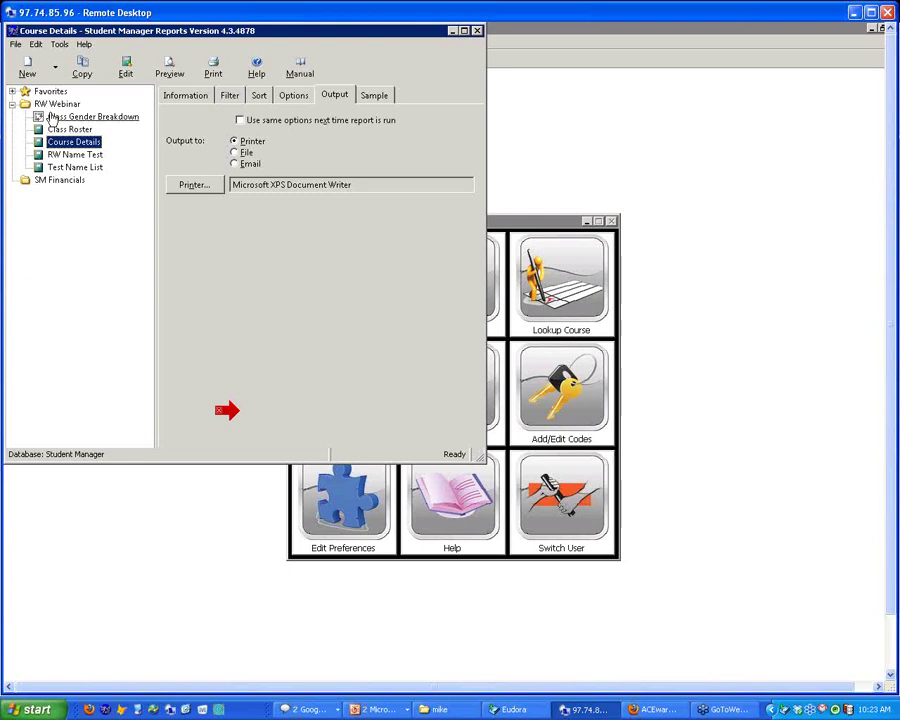
pyautogui.click(231, 96)
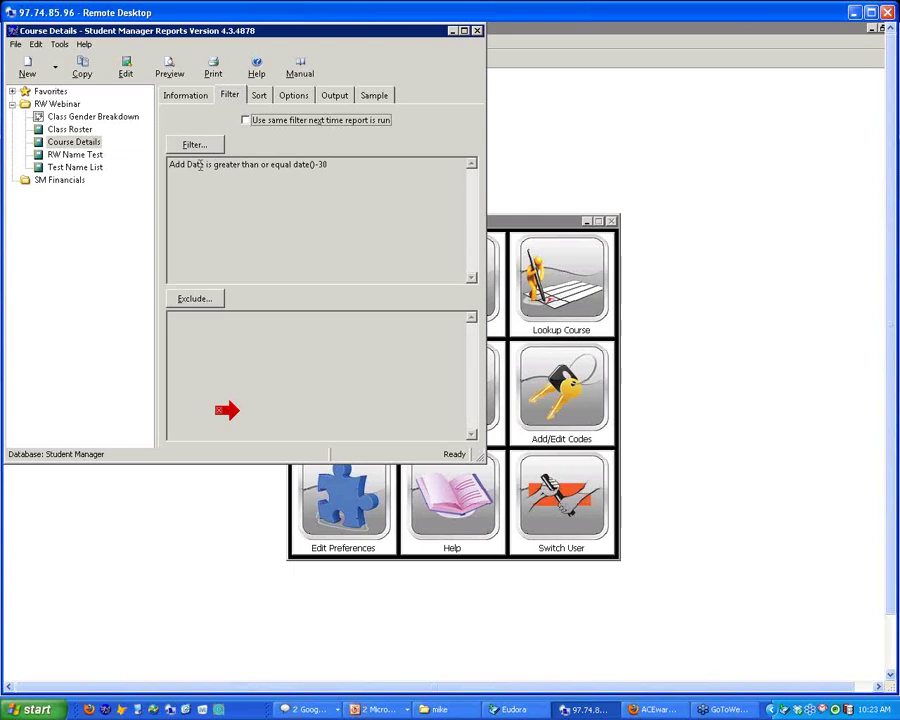
pyautogui.click(204, 168)
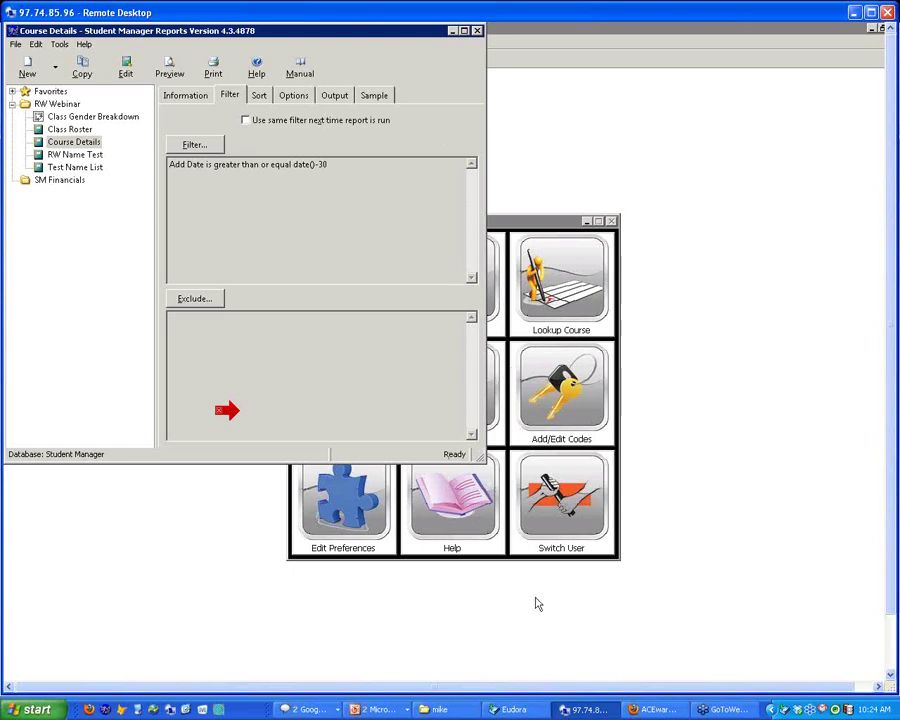
pyautogui.click(376, 709)
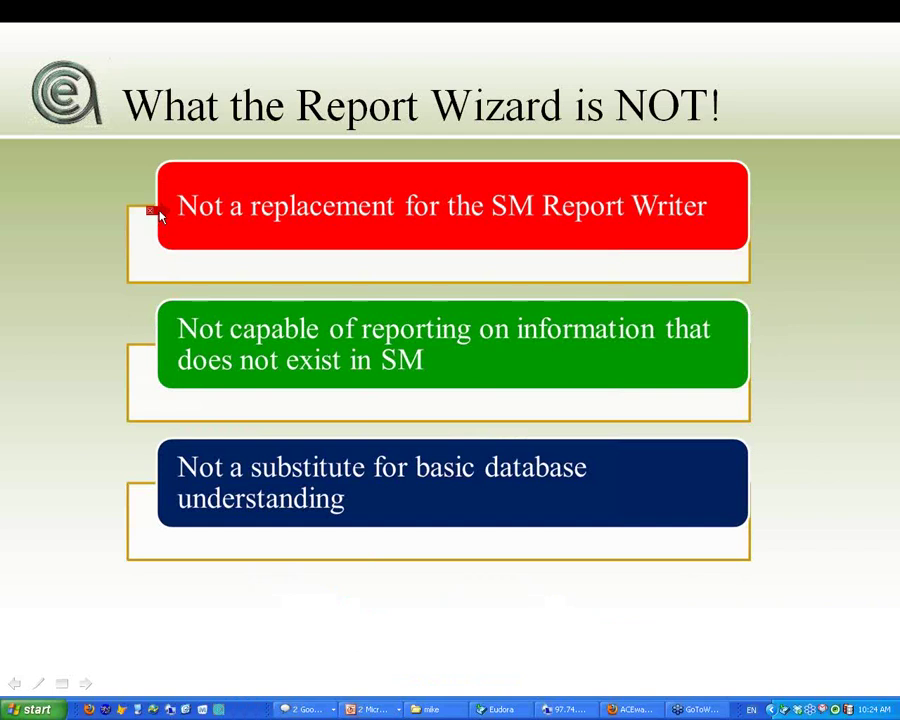
# Back in the remote session, minimize the Course Details report window
pyautogui.click(563, 710)
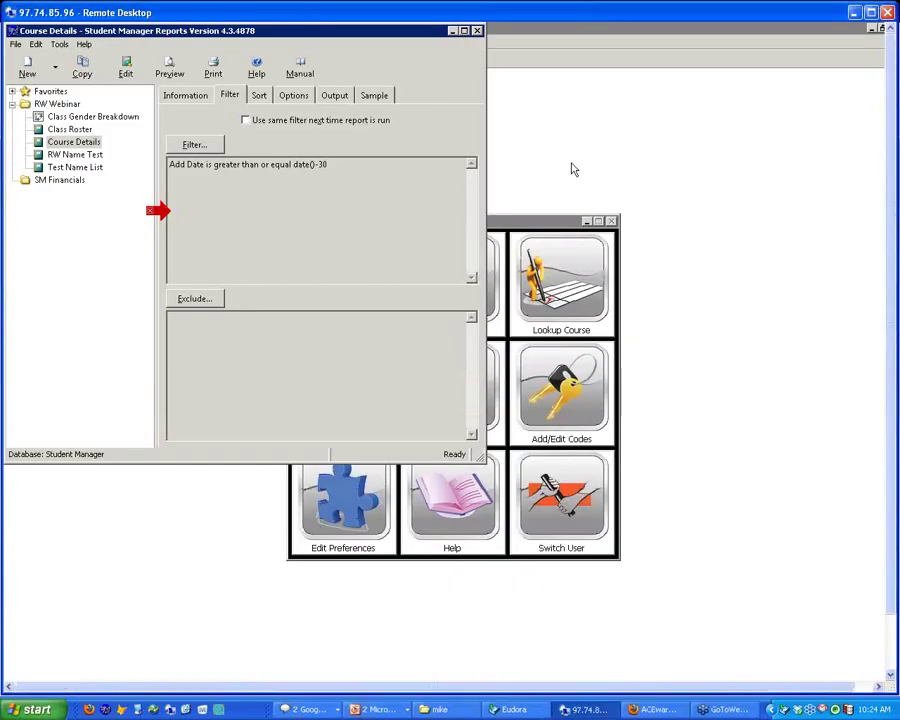
pyautogui.click(452, 31)
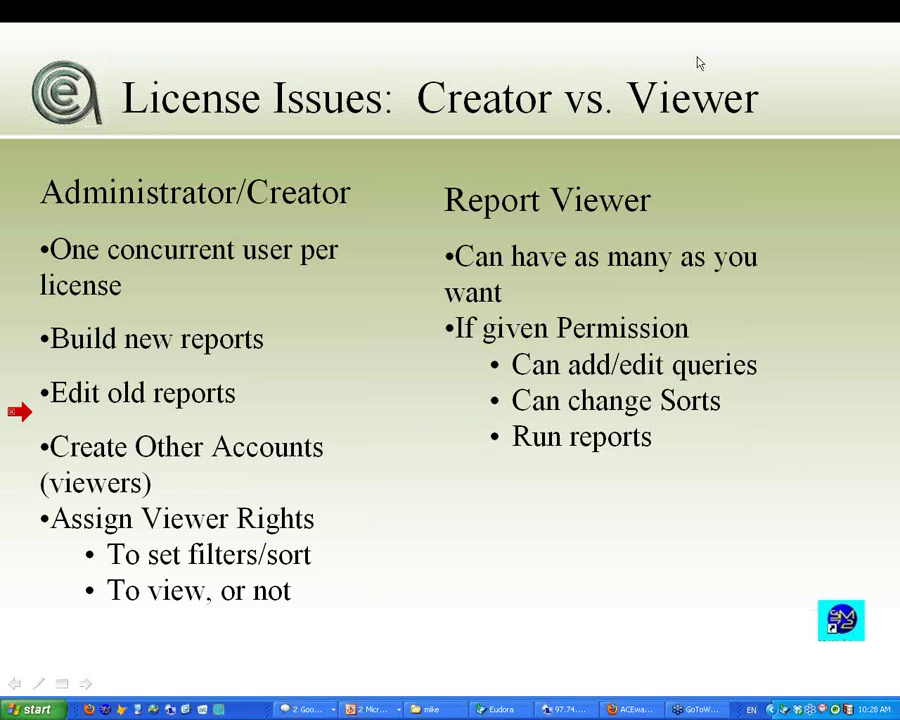
# Return from the slide show to the remote Student Manager session
pyautogui.click(560, 709)
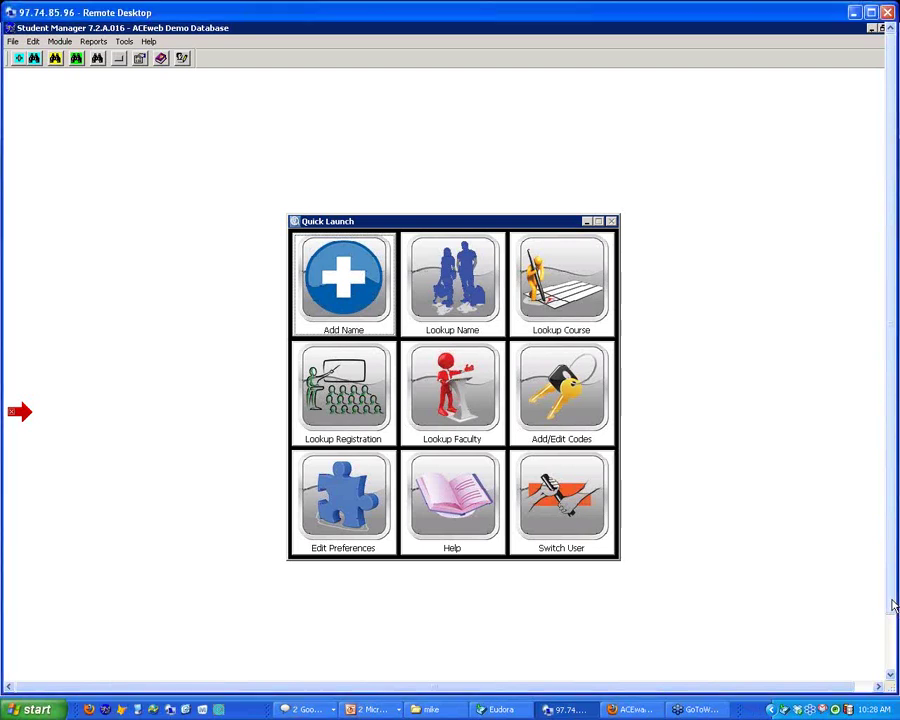
# Open the Course Details Filter dialog listing 'Add Date is greater than or equal date()-30'
pyautogui.moveTo(893, 605); pyautogui.dragTo(896, 645)
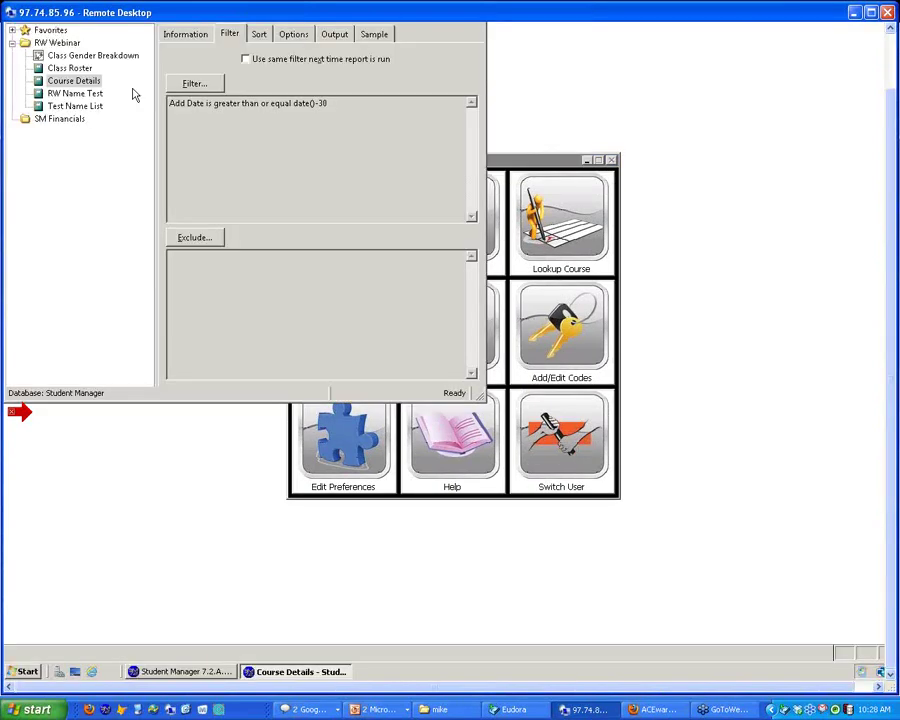
pyautogui.click(195, 83)
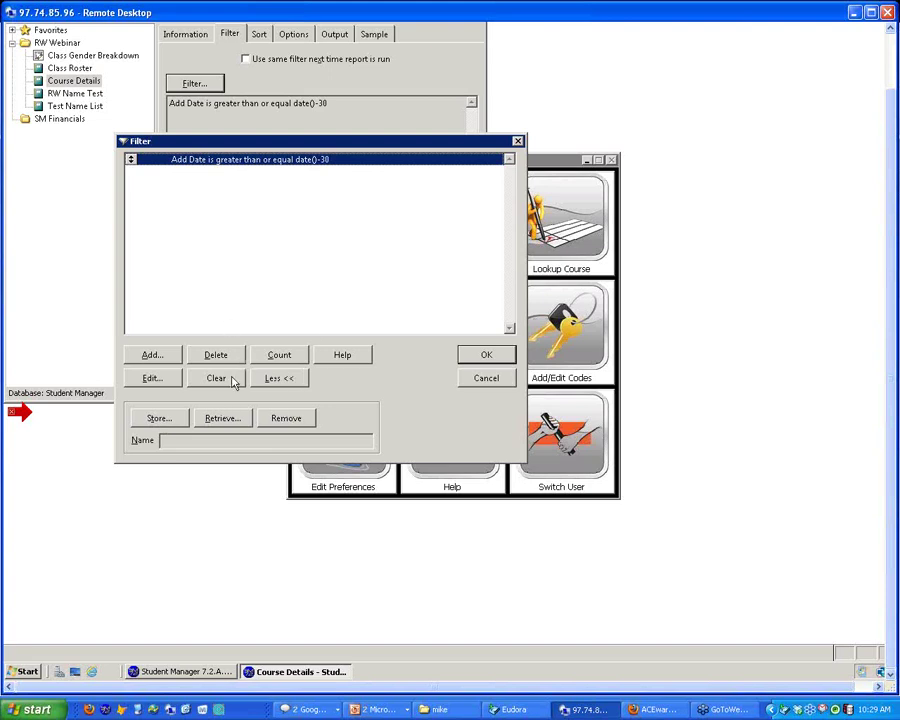
pyautogui.click(151, 378)
pyautogui.moveTo(445, 224); pyautogui.dragTo(272, 220)
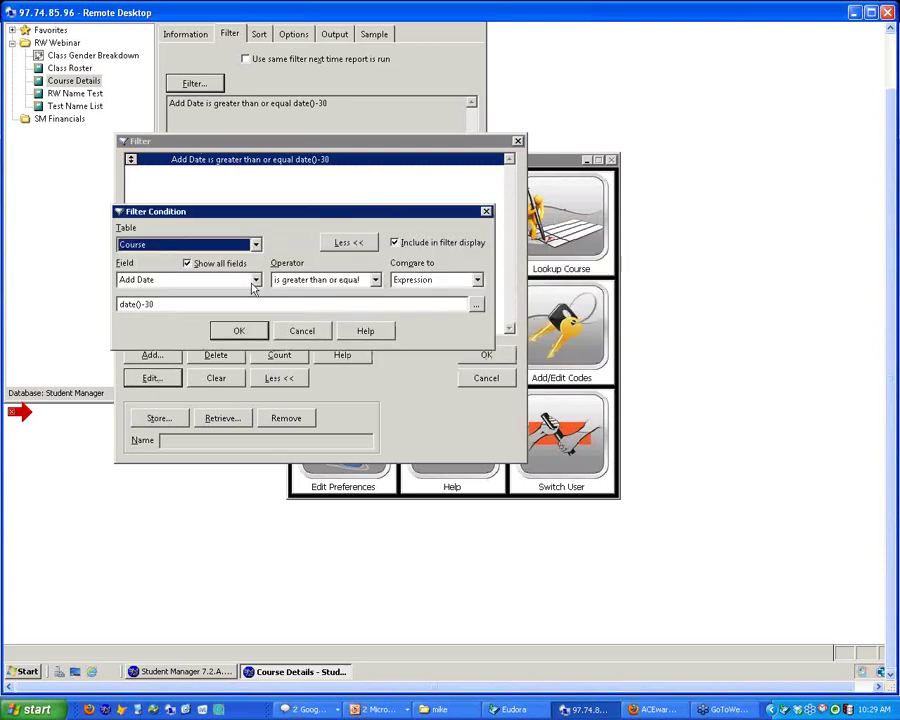
pyautogui.click(256, 281)
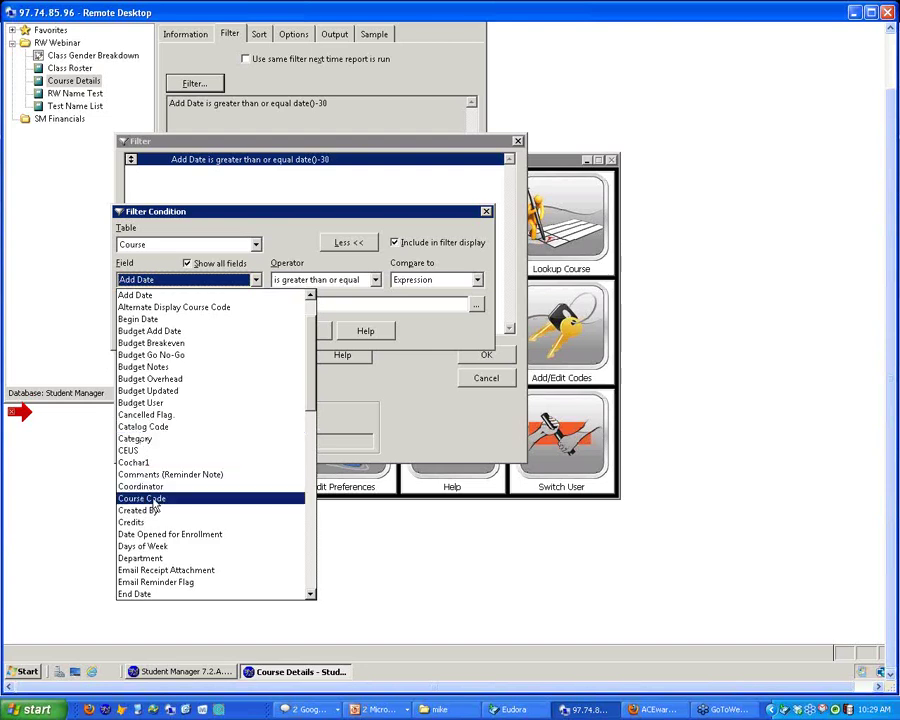
pyautogui.scroll(1, 155, 508)
pyautogui.click(376, 281)
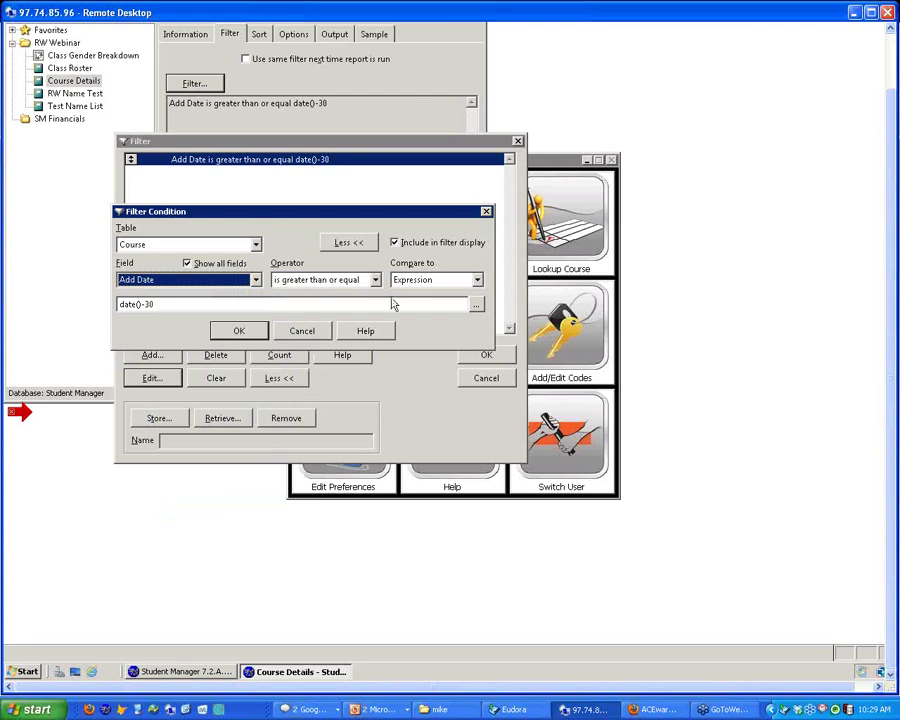
pyautogui.click(376, 281)
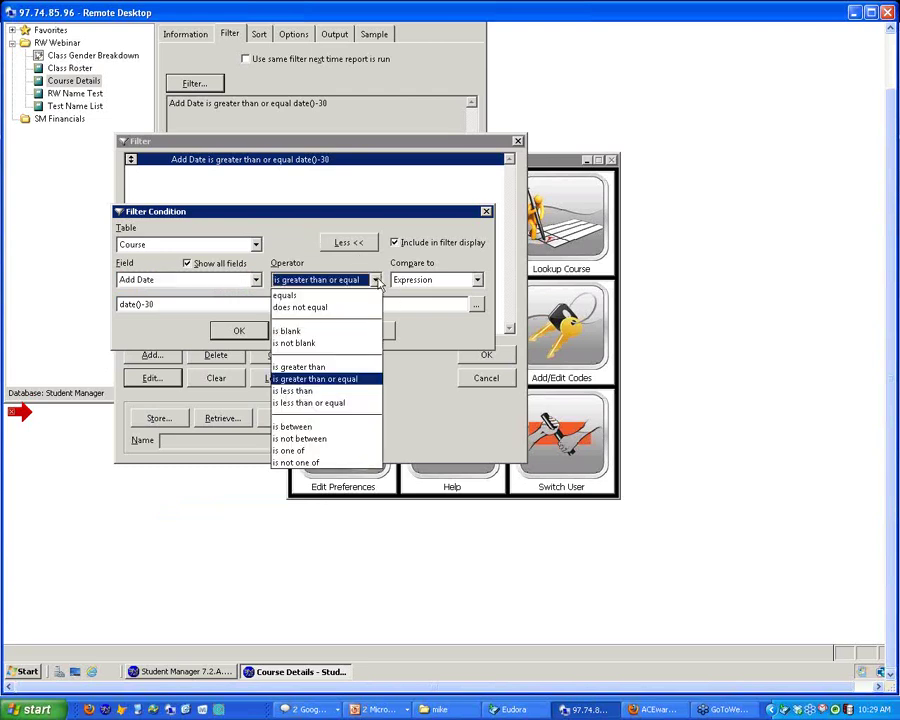
pyautogui.click(376, 281)
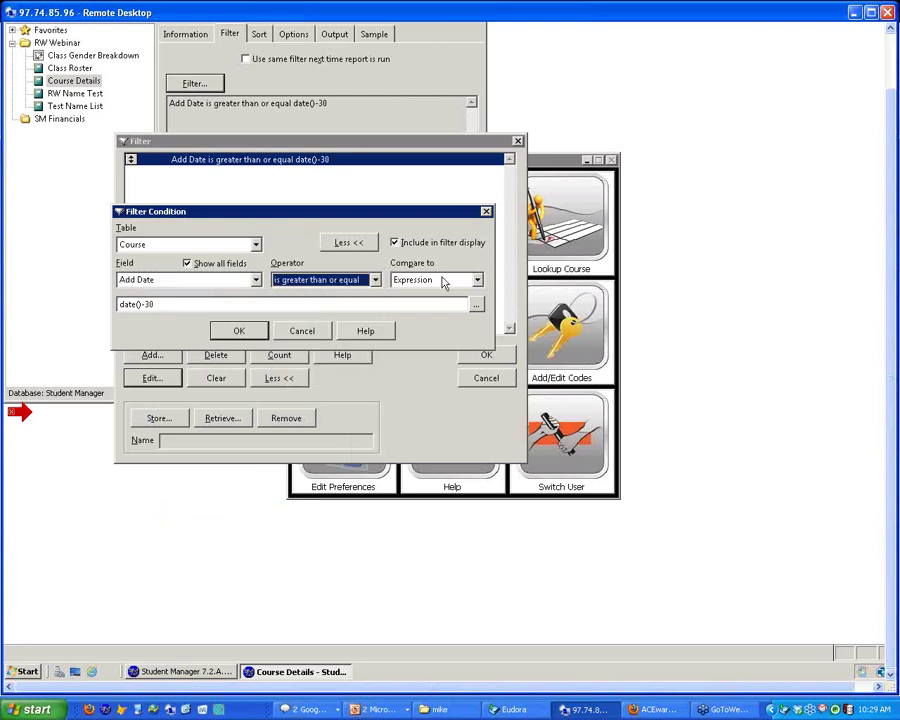
pyautogui.click(443, 281)
pyautogui.click(430, 304)
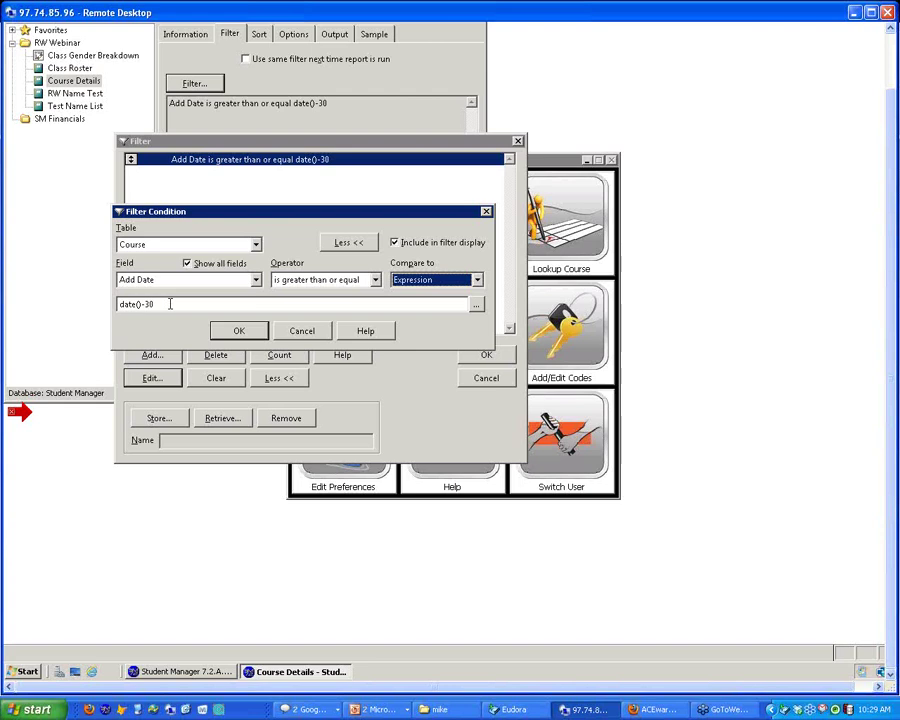
pyautogui.click(300, 331)
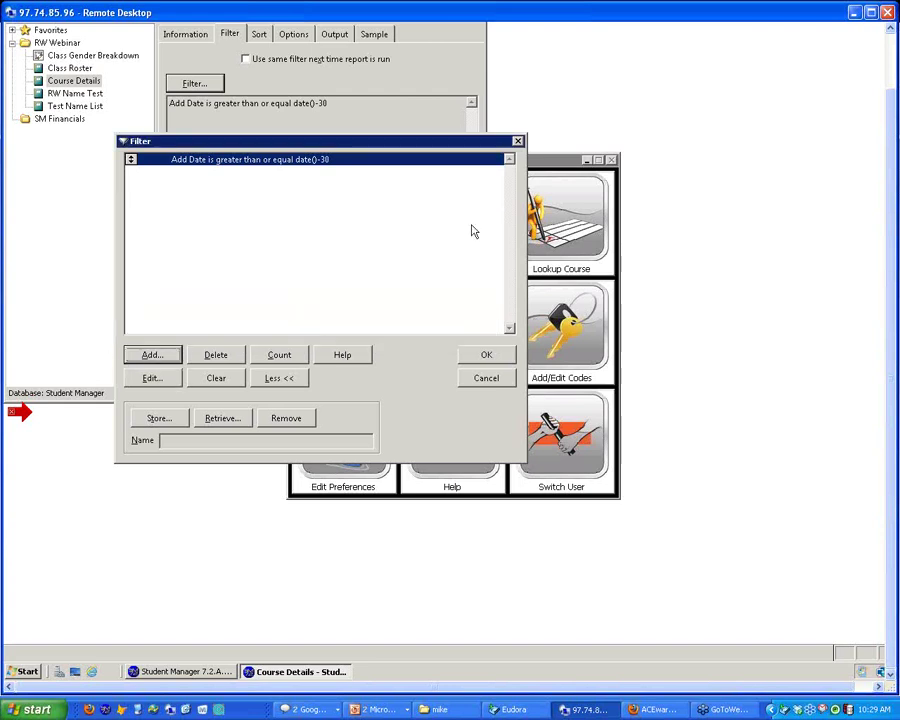
# Cancel the Course Details Filter dialog, leaving the Add Date condition unchanged
pyautogui.click(494, 379)
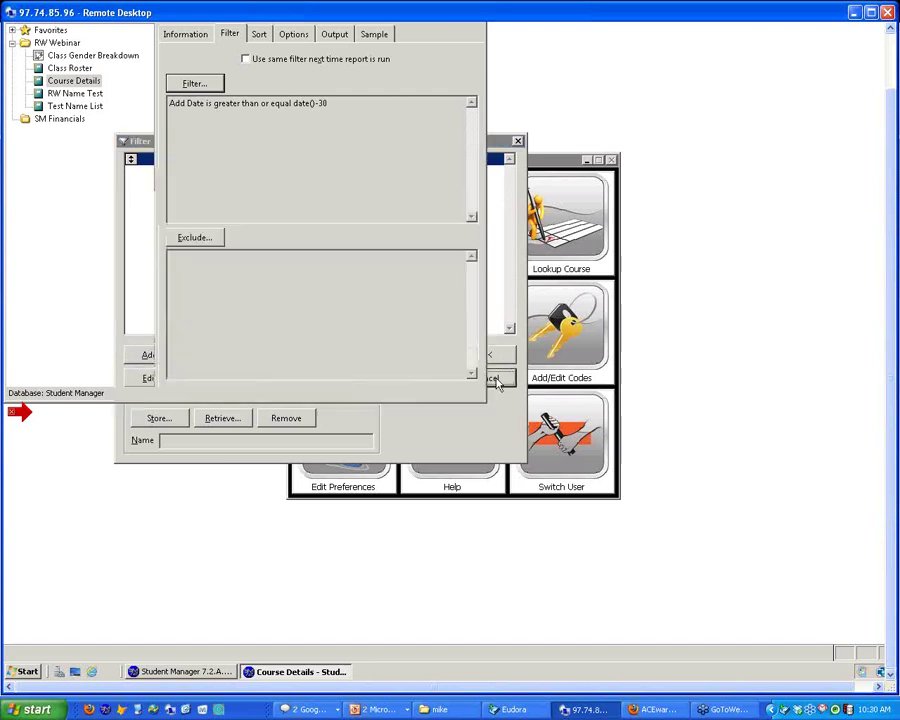